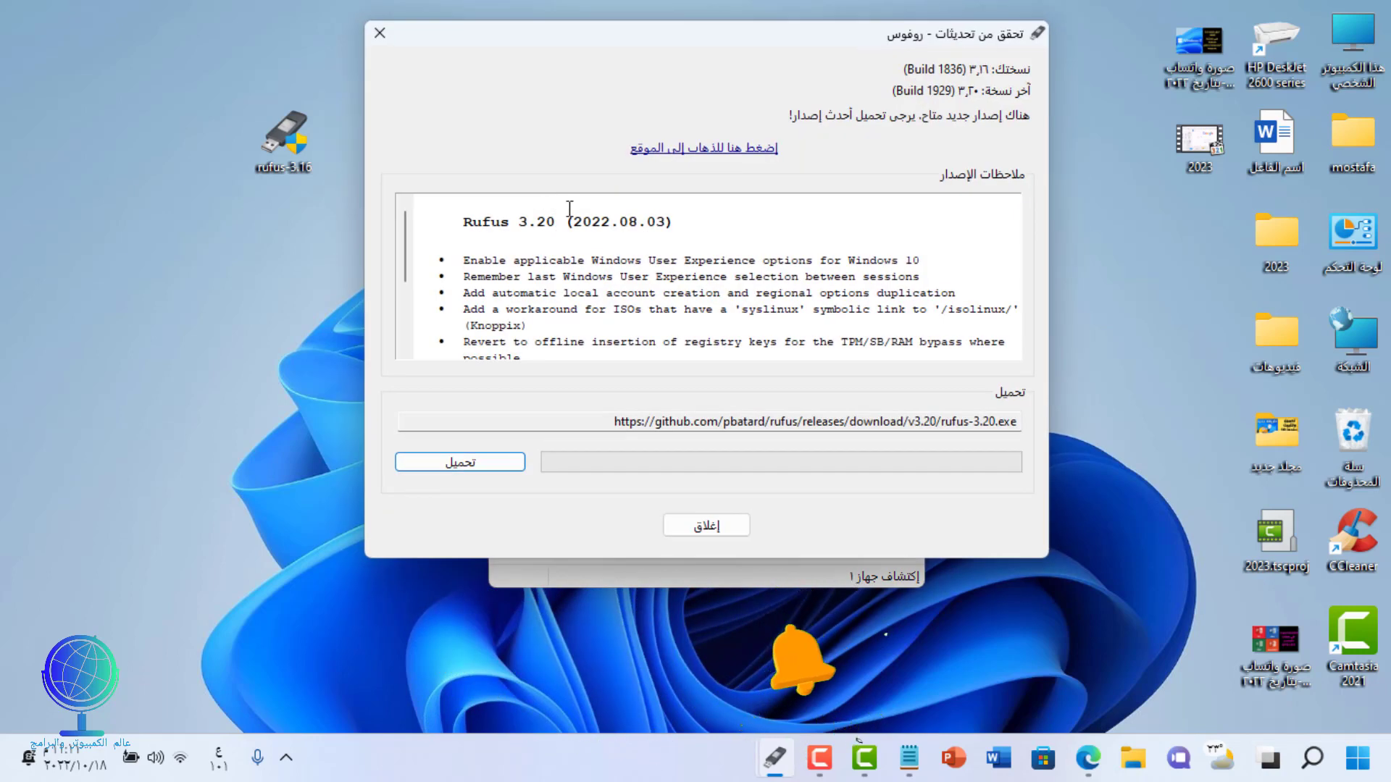
Dismiss the update notice and browse for the boot image in the أسطوانات folder on the Programs (K:) drive.
left_click(706, 530)
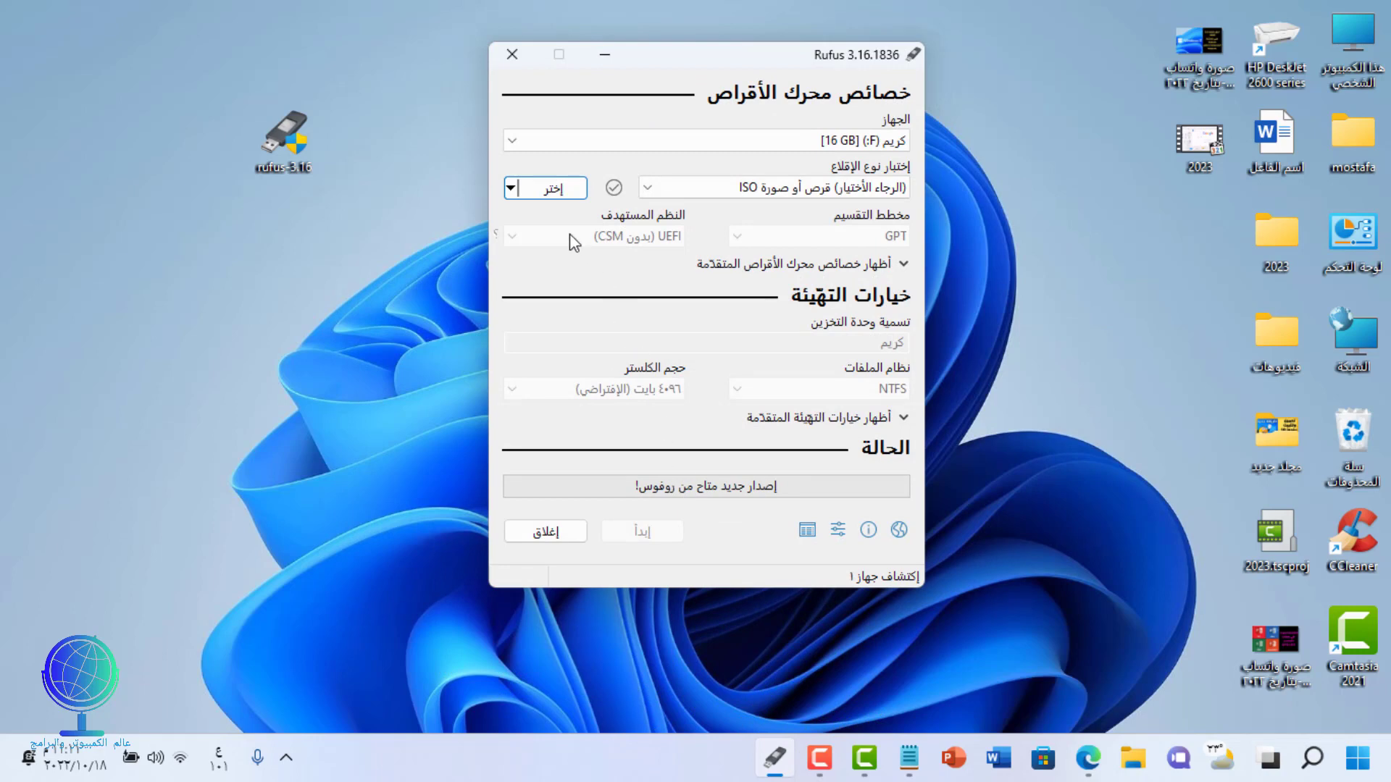
left_click(553, 194)
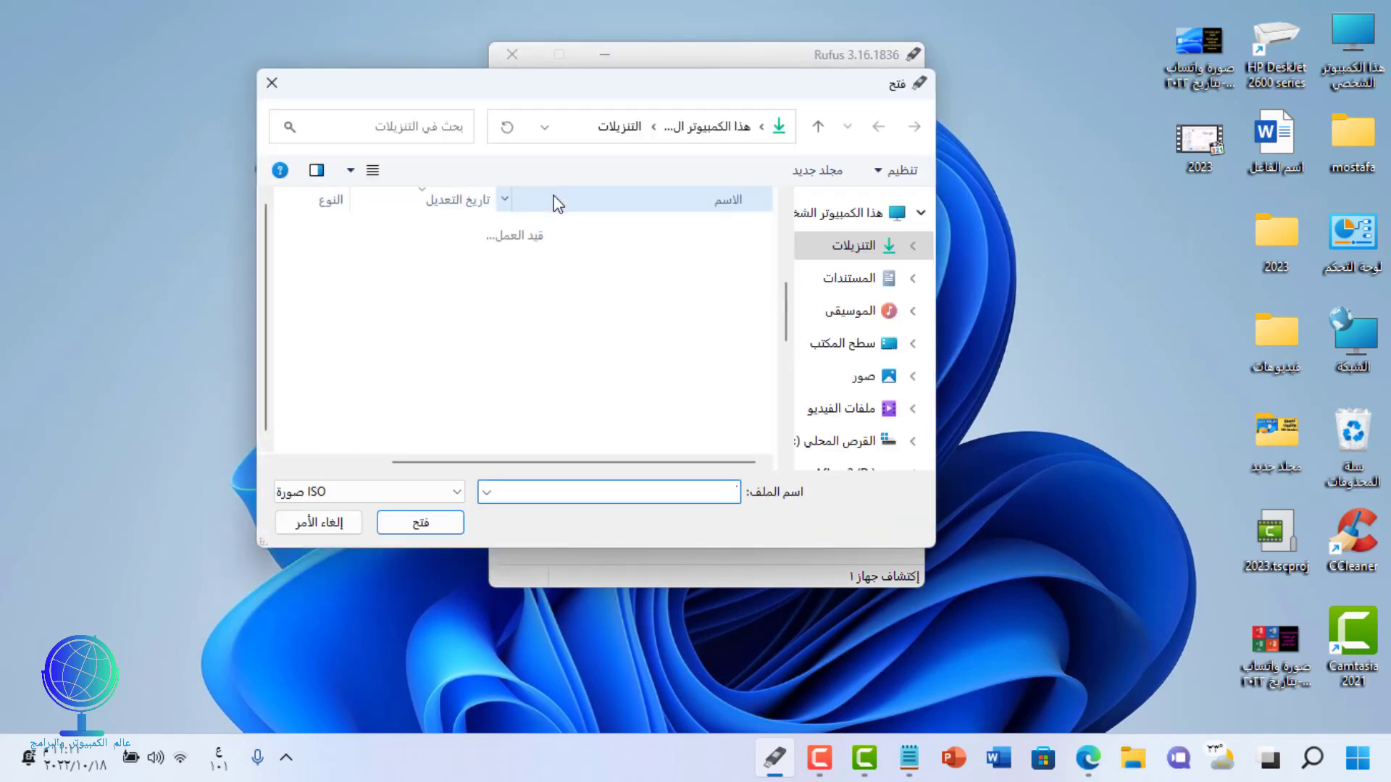
scroll(841, 367, "down", 3)
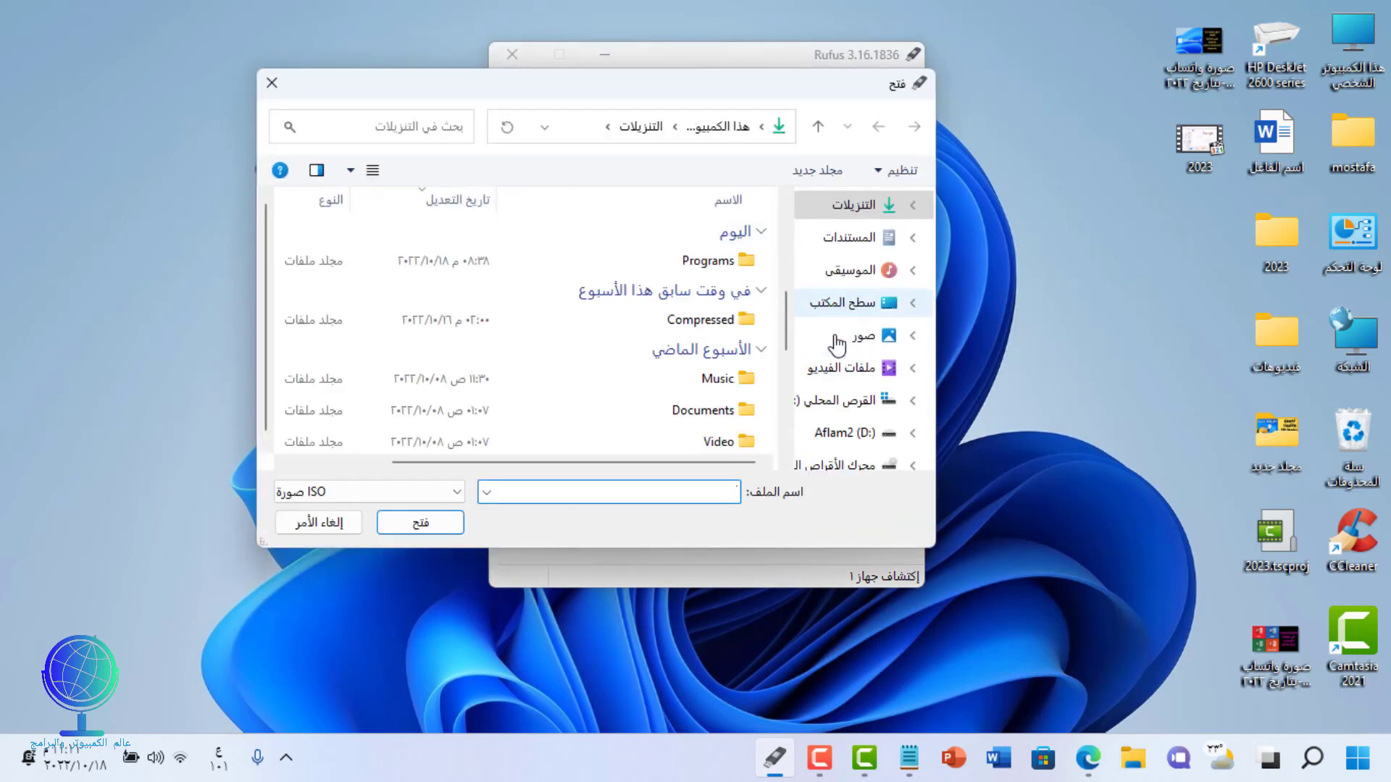
scroll(838, 345, "down", 1)
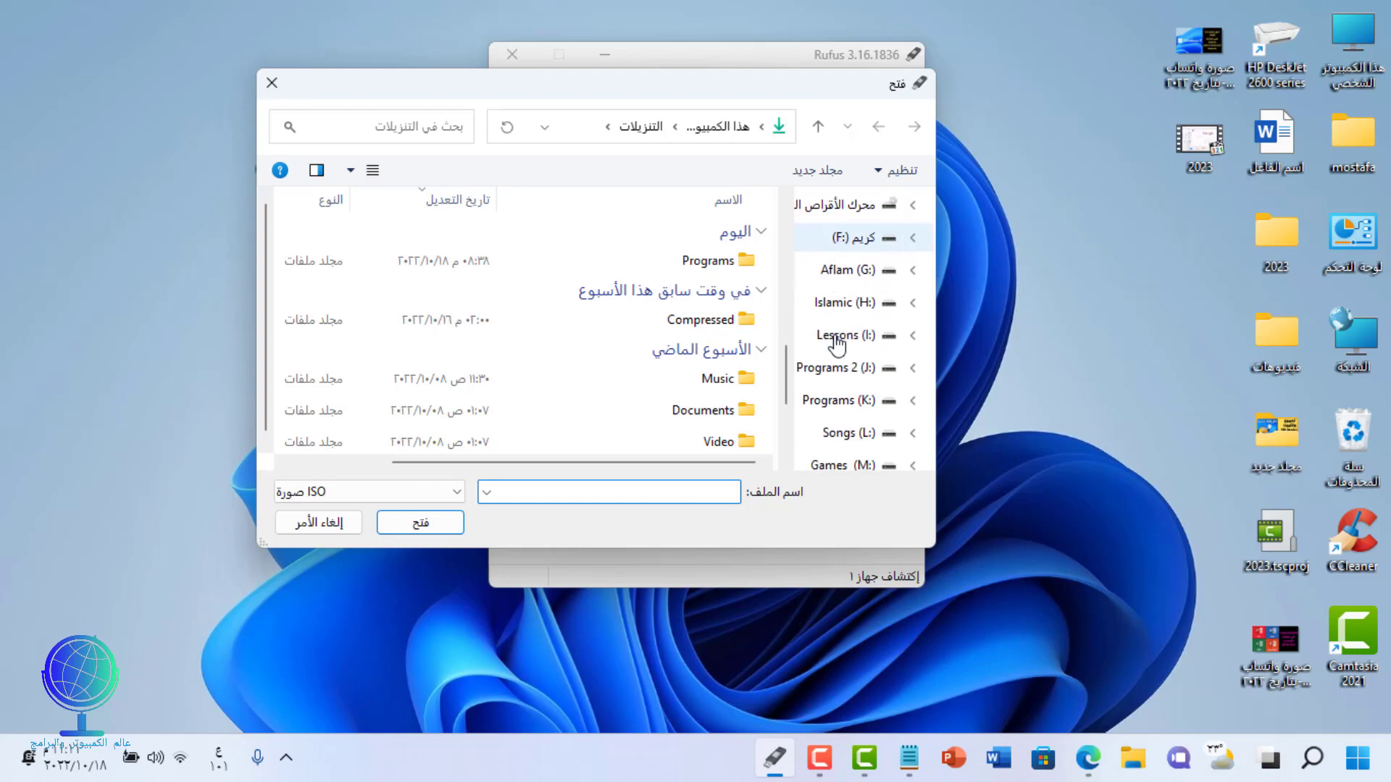
left_click(844, 403)
scroll(746, 341, "down", 2)
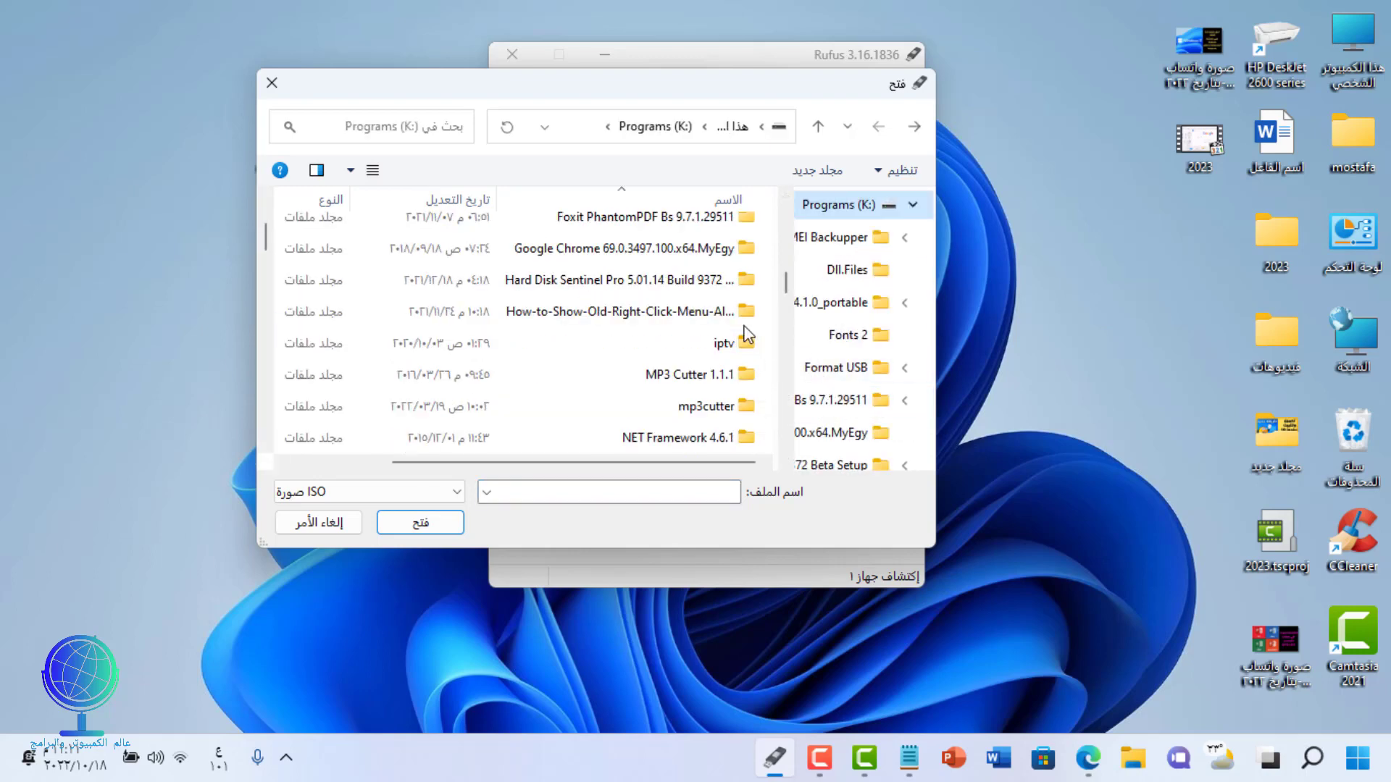
scroll(746, 335, "down", 8)
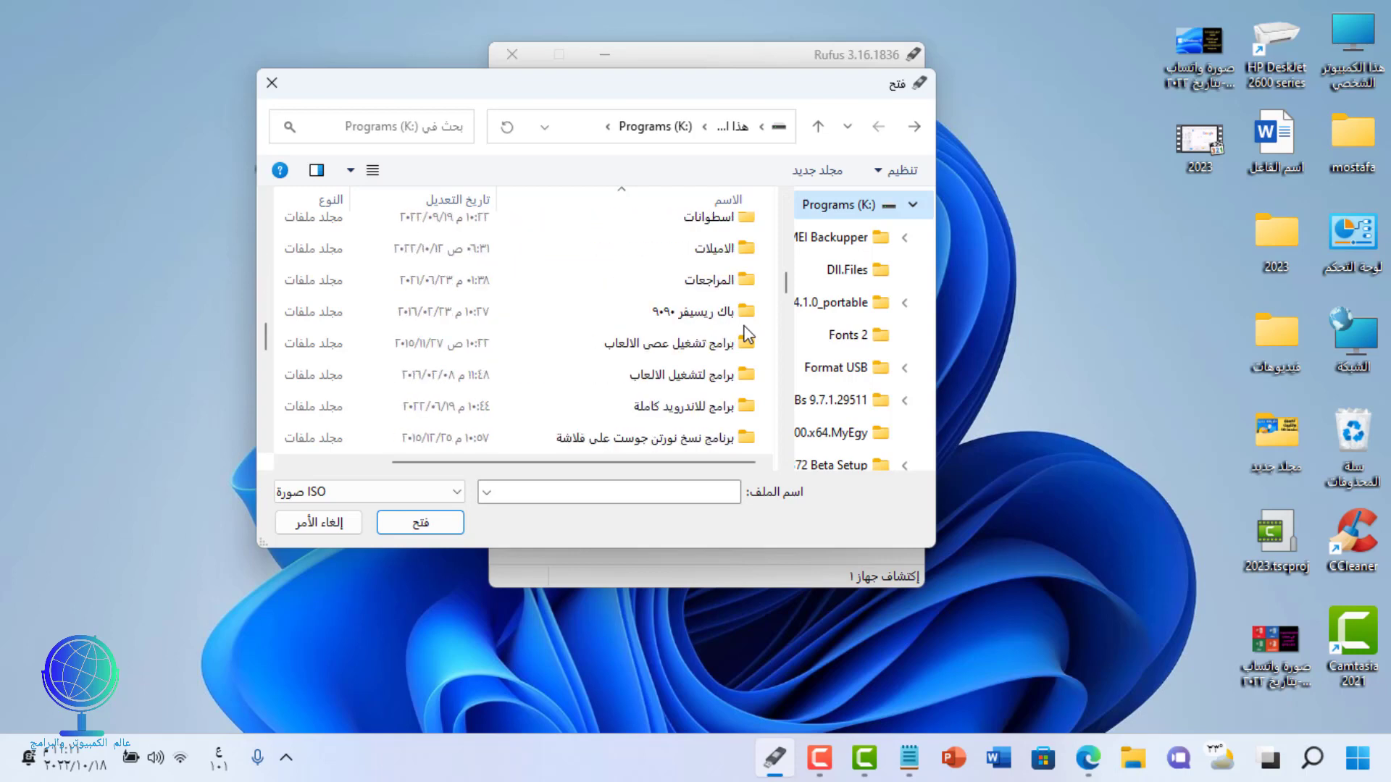
double_click(717, 218)
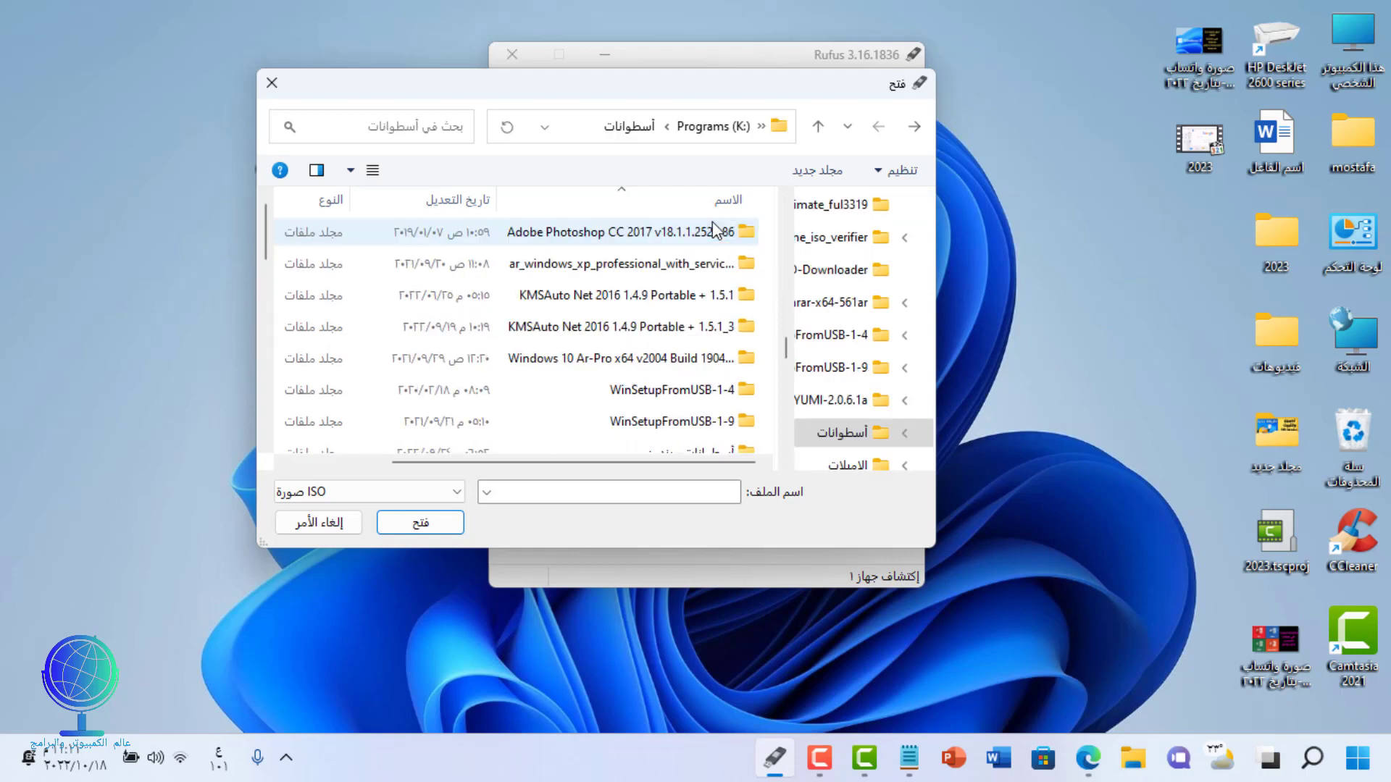
Load the Windows 11 22H2 Build 22621.382 Ar x64 image from the أسطوانات ويندوز folder.
scroll(725, 326, "down", 3)
scroll(724, 344, "up", 1)
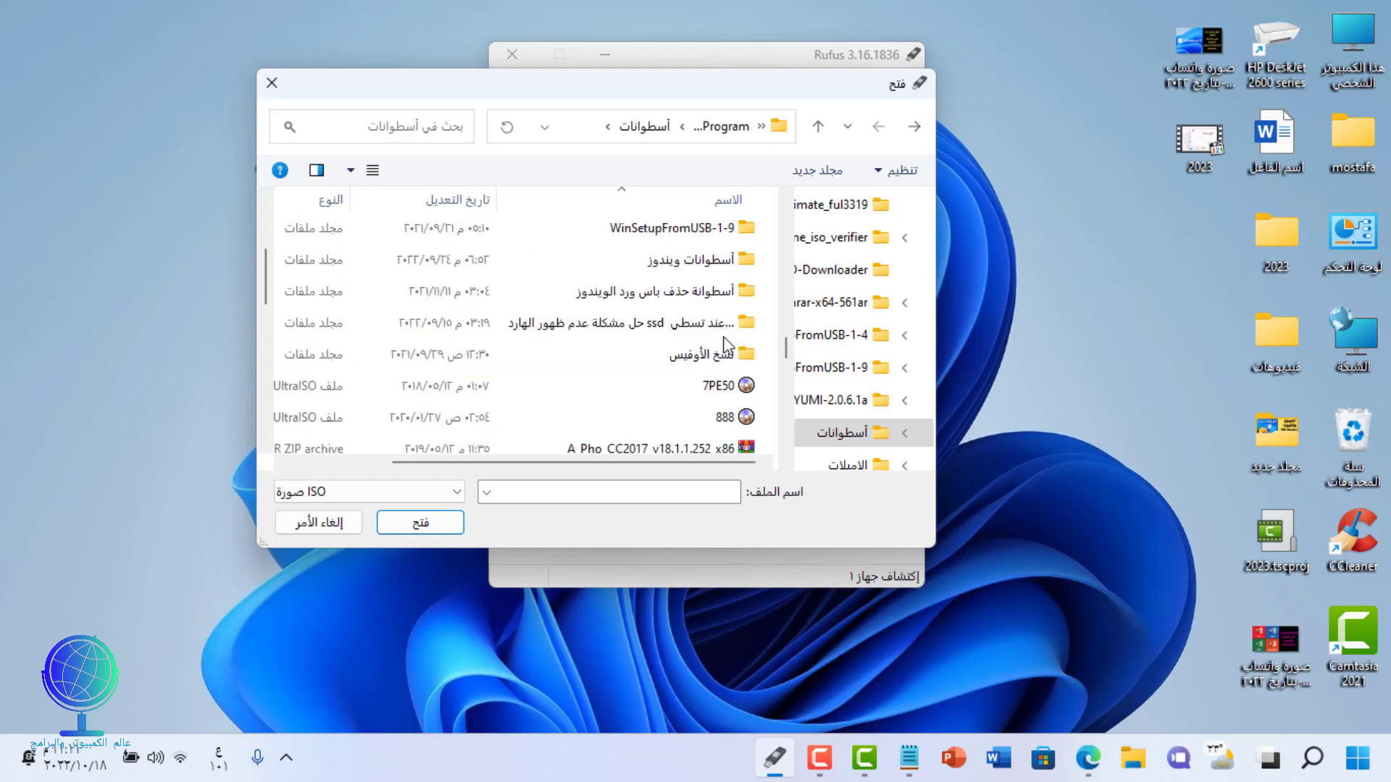
left_click(709, 273)
double_click(709, 272)
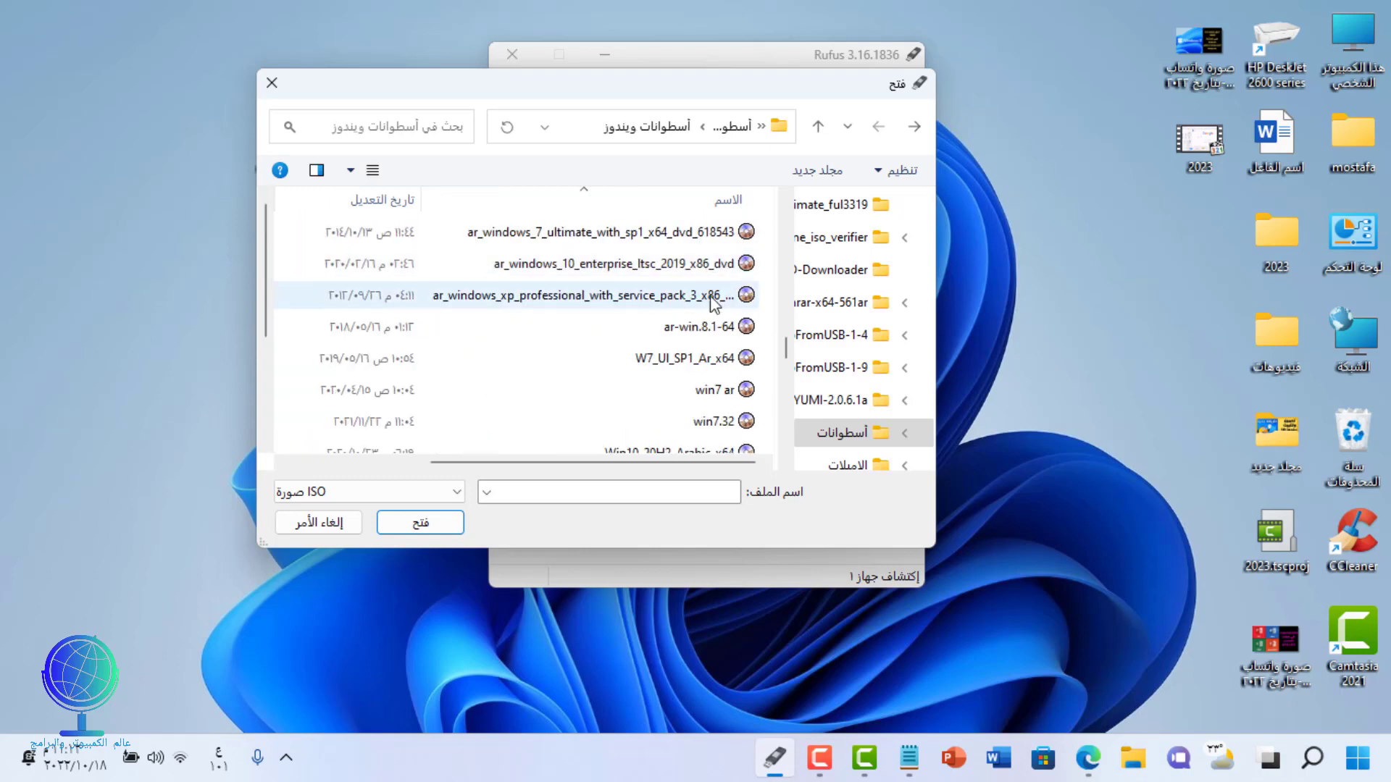
scroll(711, 329, "down", 3)
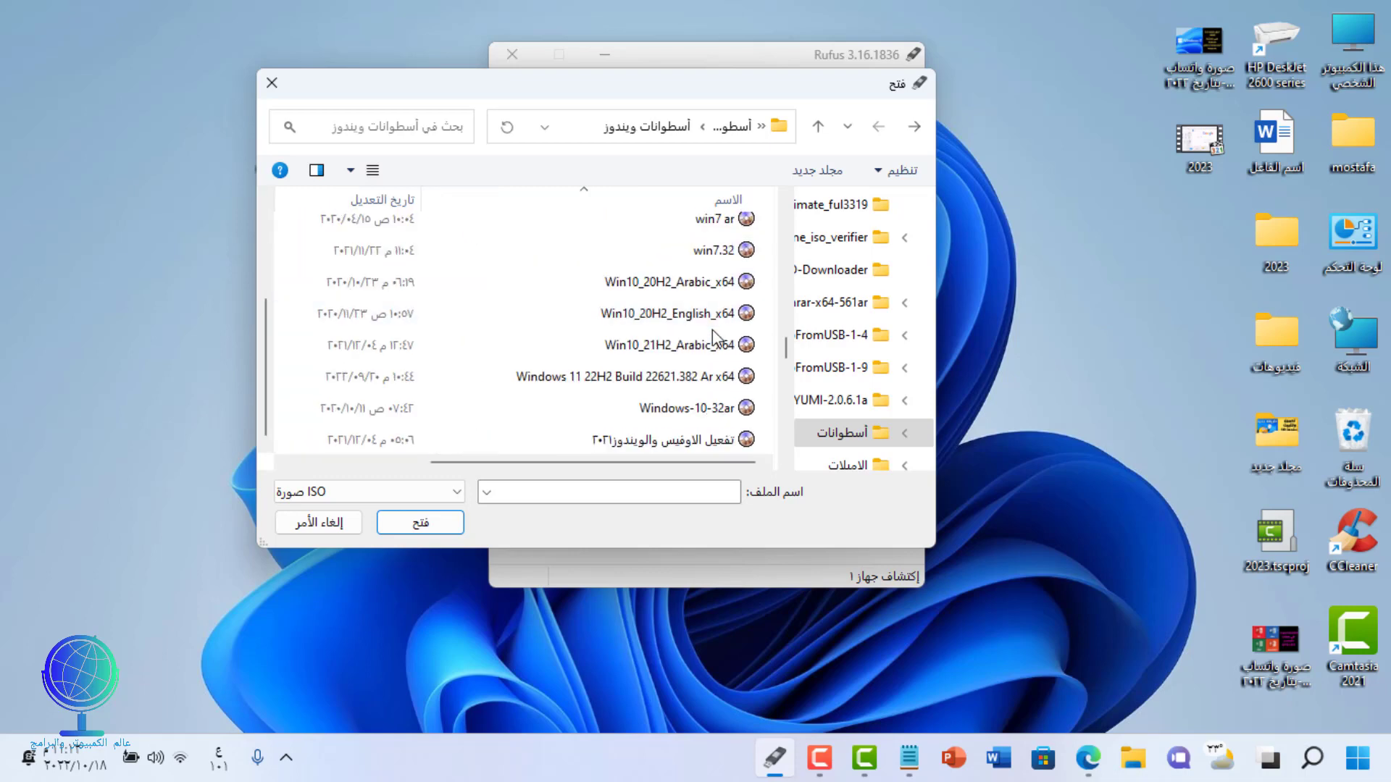
left_click(630, 379)
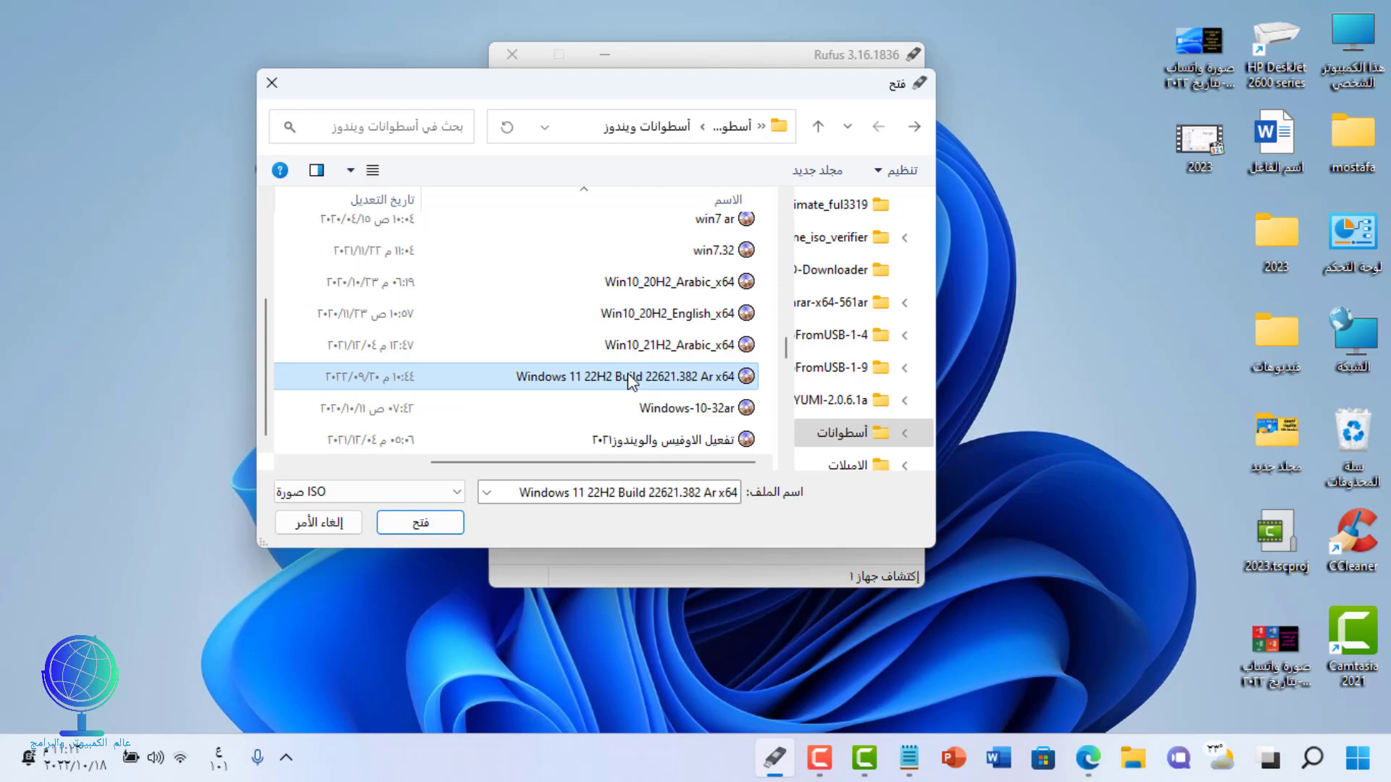
left_click(452, 530)
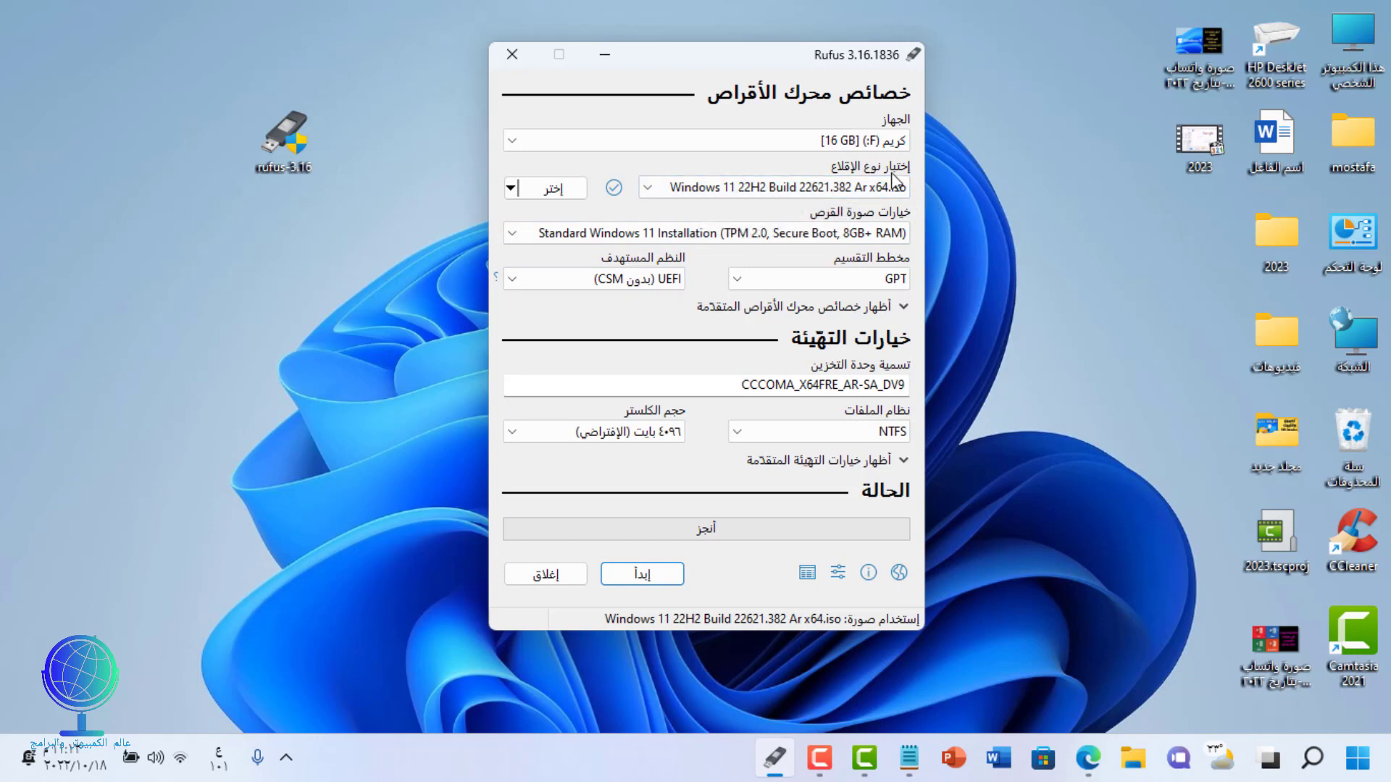
Set the image option to Extended Windows 11 Installation (no TPM/no Secure Boot/8GB- RAM).
left_click_drag(843, 49, 790, 51)
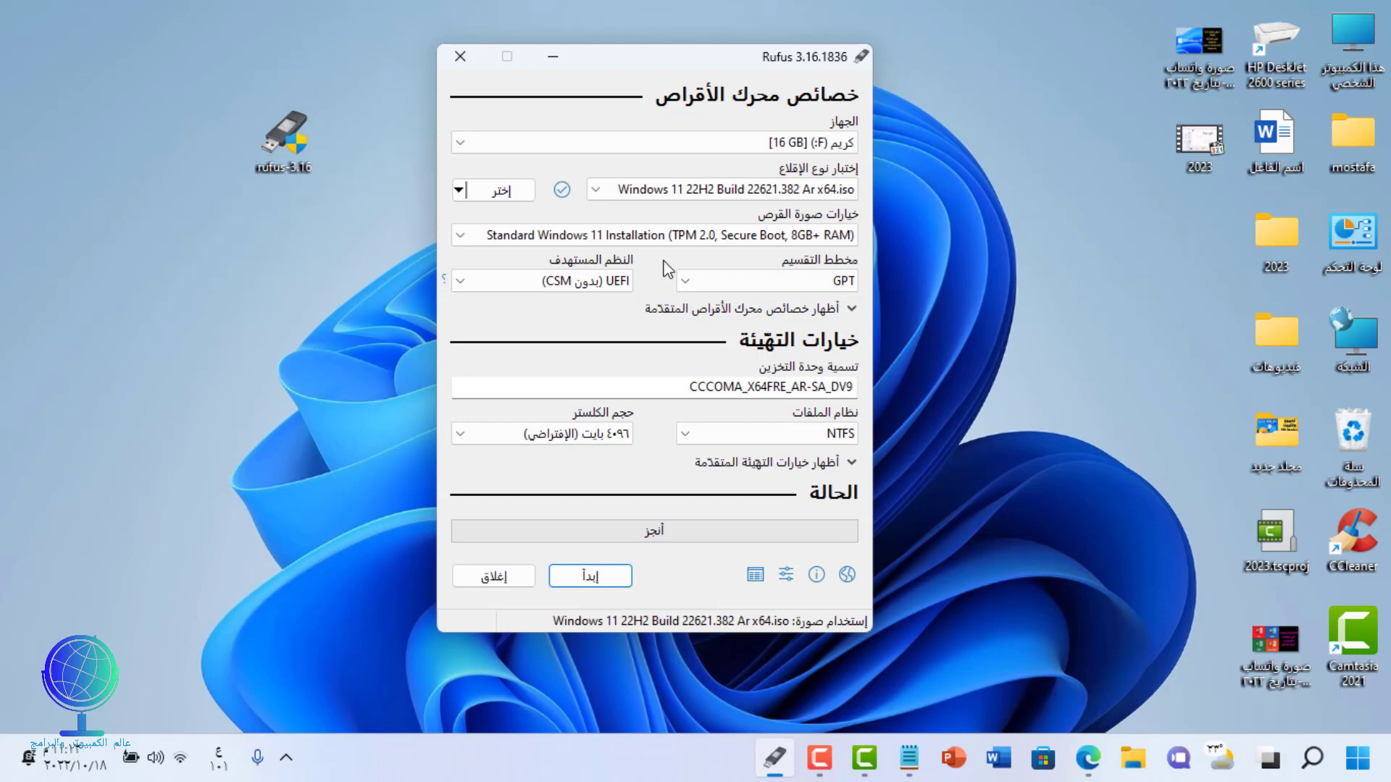
left_click(671, 236)
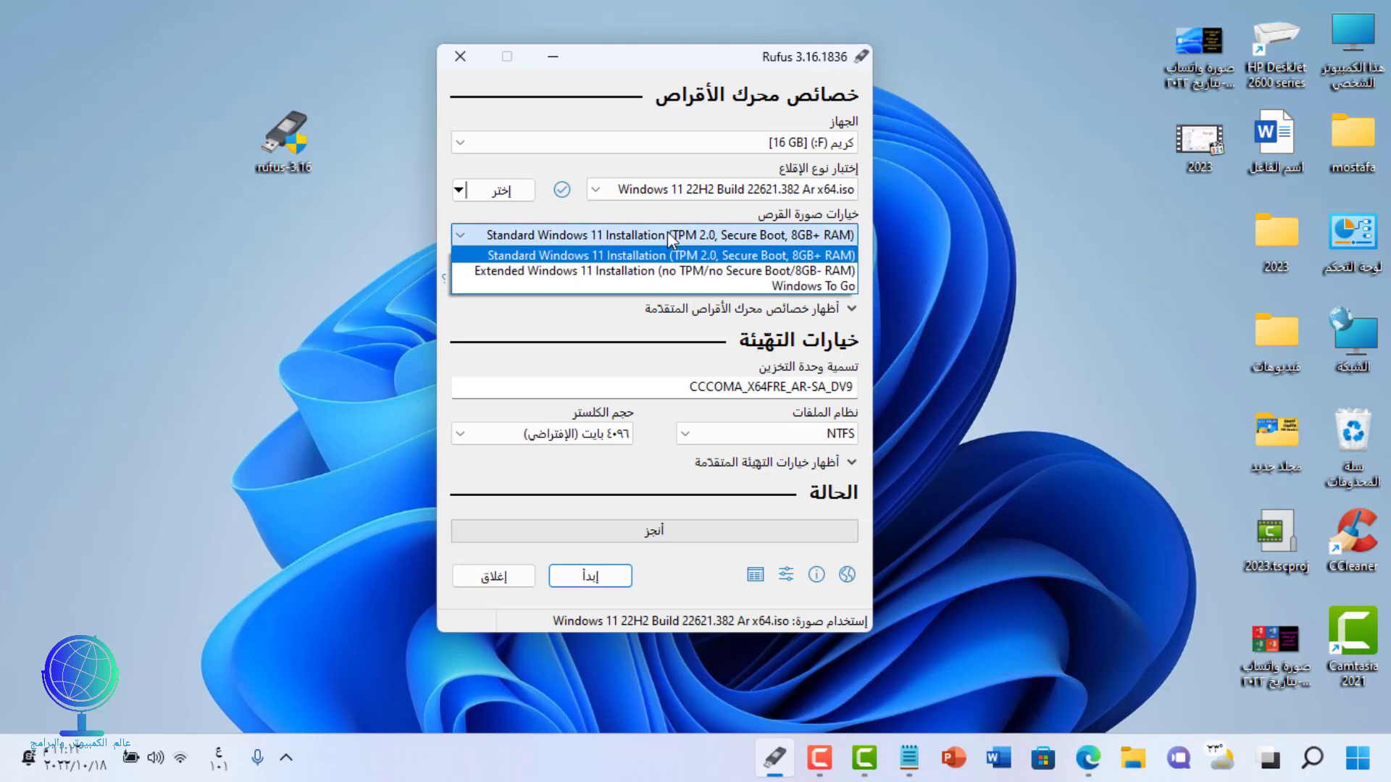
left_click(701, 271)
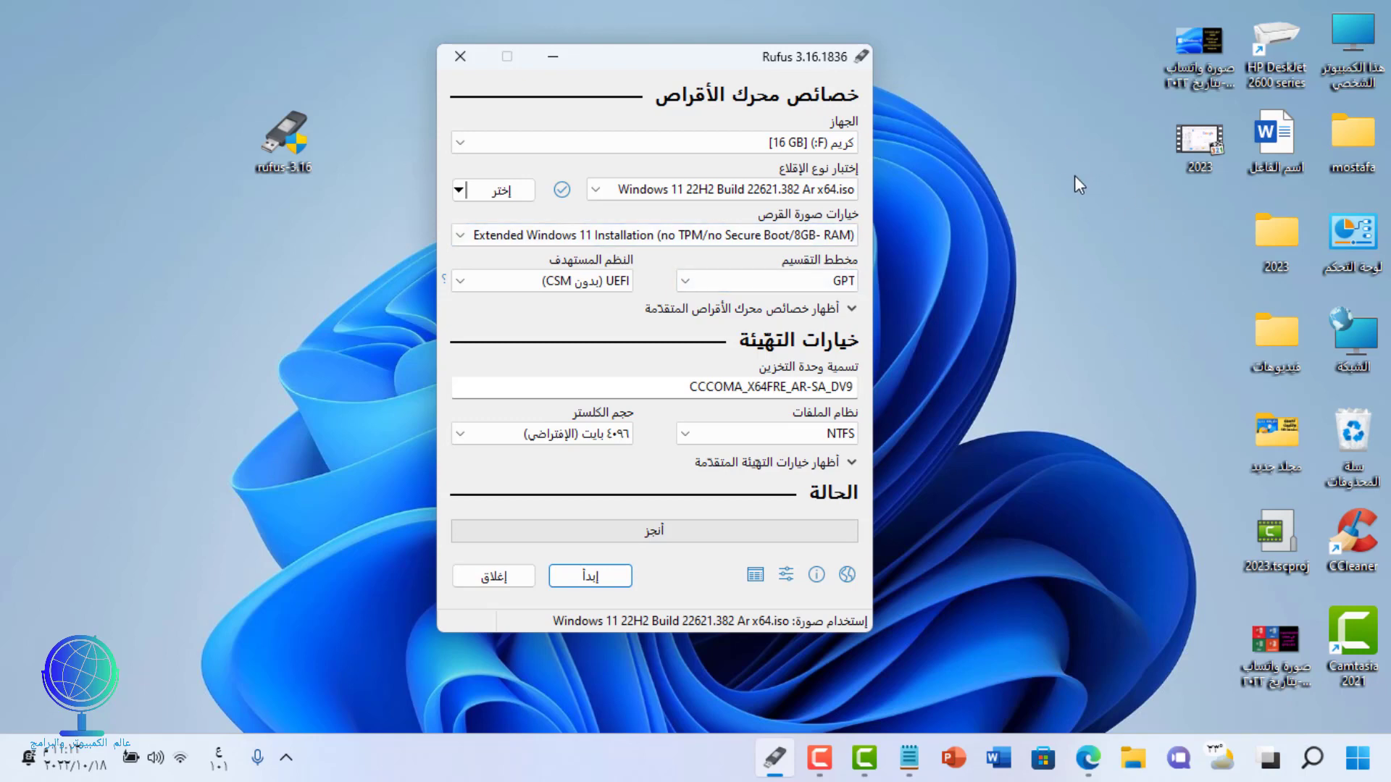
Try the MBR partition scheme and return the partition scheme to GPT.
left_click(696, 282)
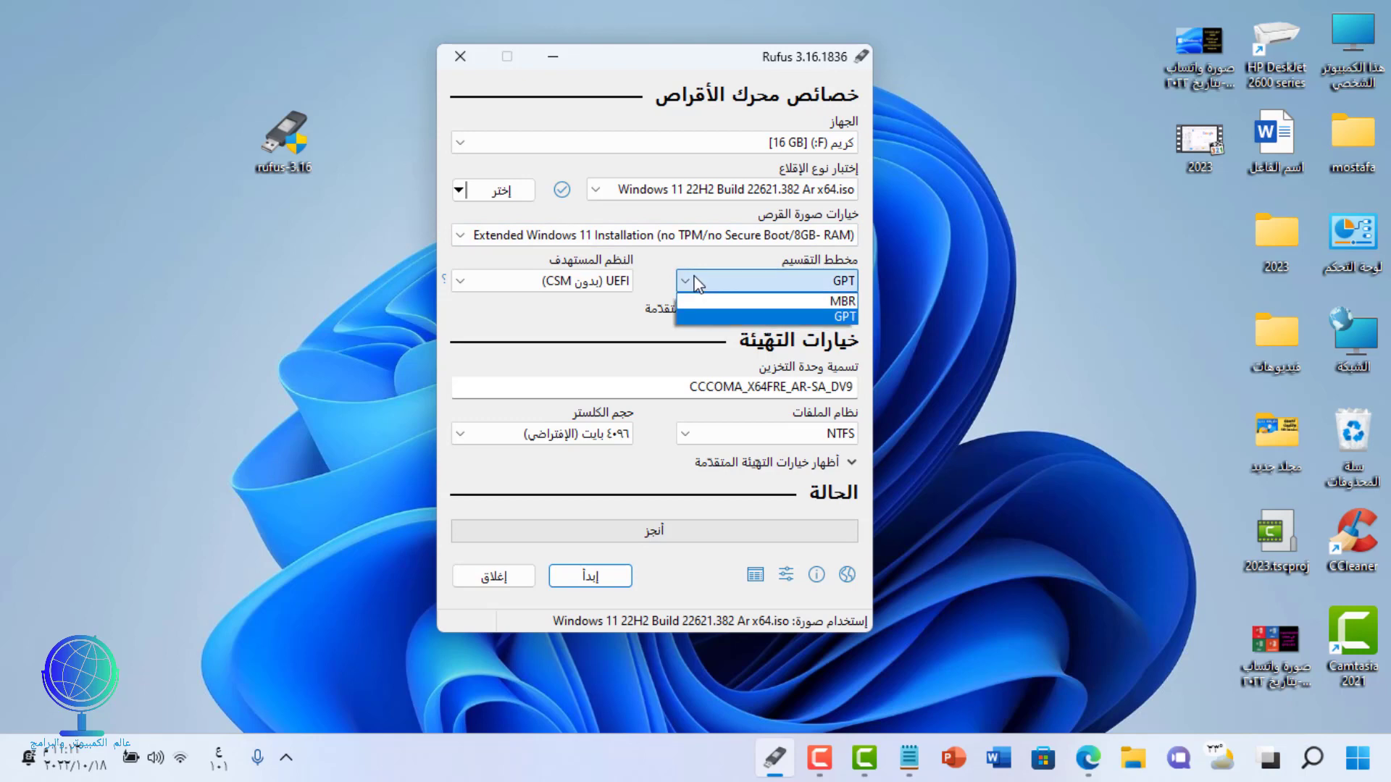
left_click(817, 290)
left_click(817, 290)
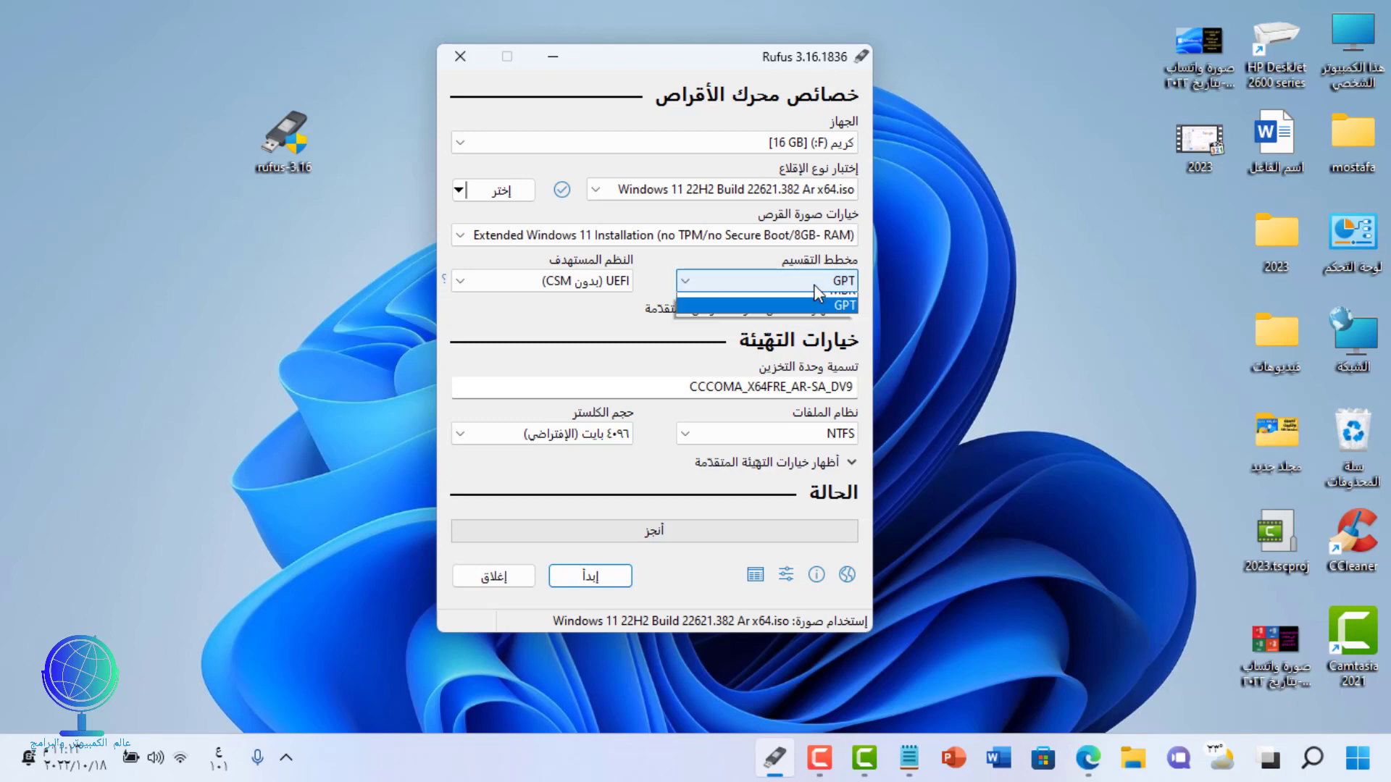
left_click(817, 310)
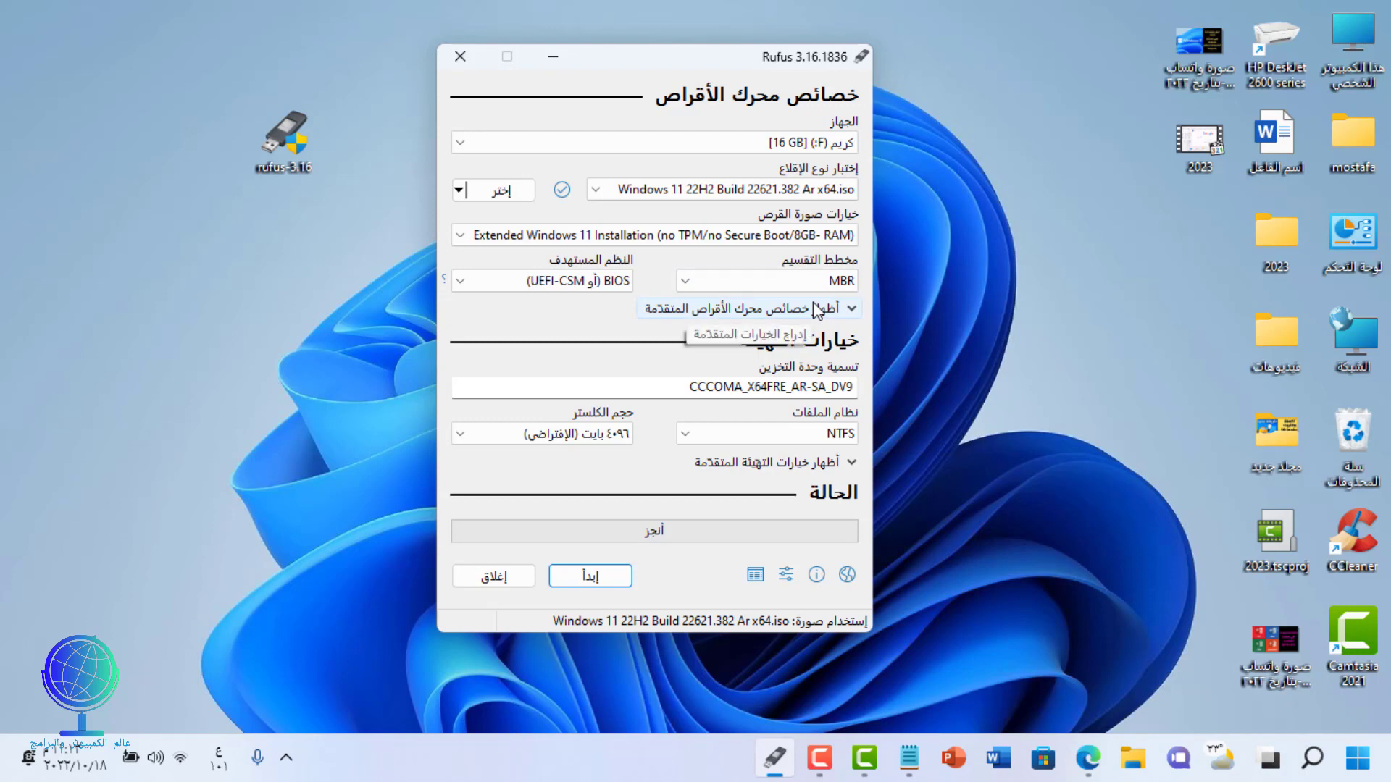
left_click(816, 288)
left_click(826, 319)
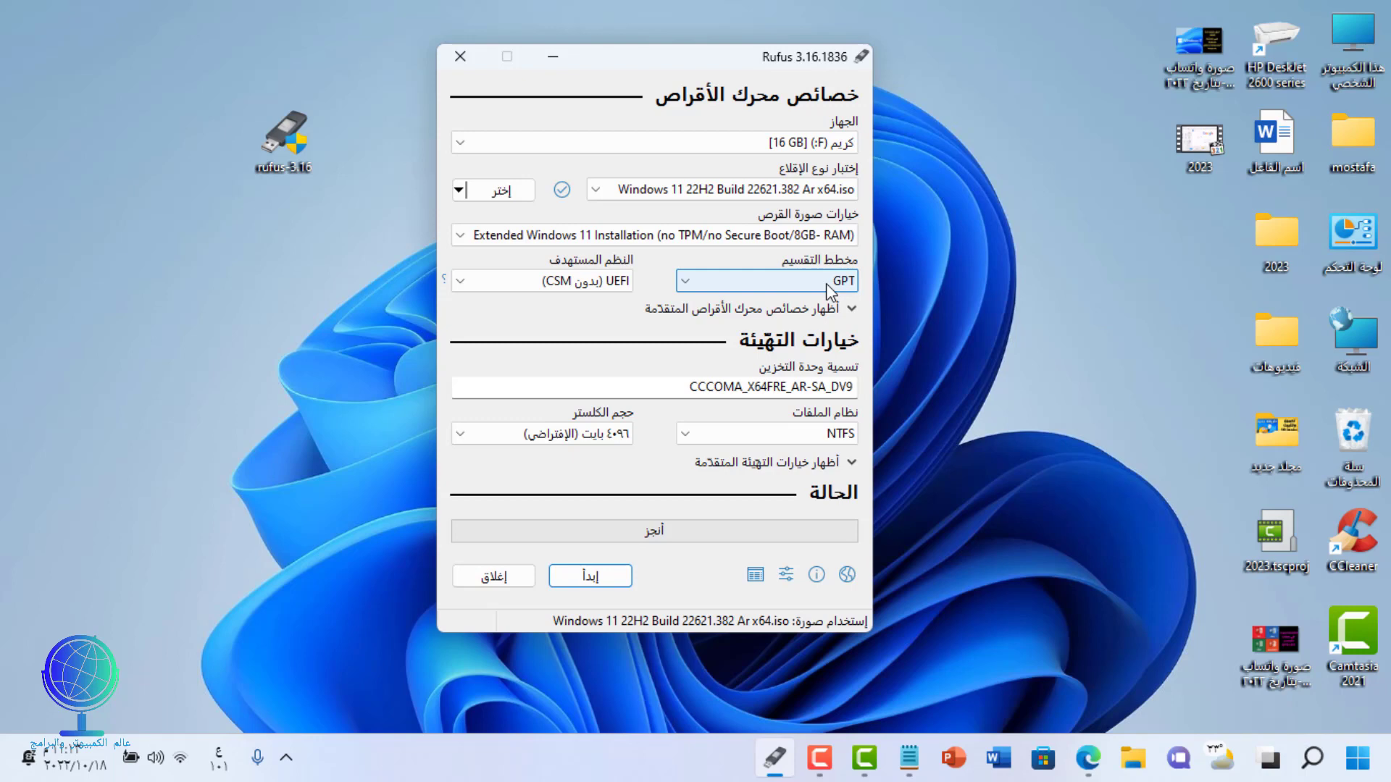
Start writing the Windows 11 image to the 16 GB USB drive and accept erasing all its data.
left_click(590, 578)
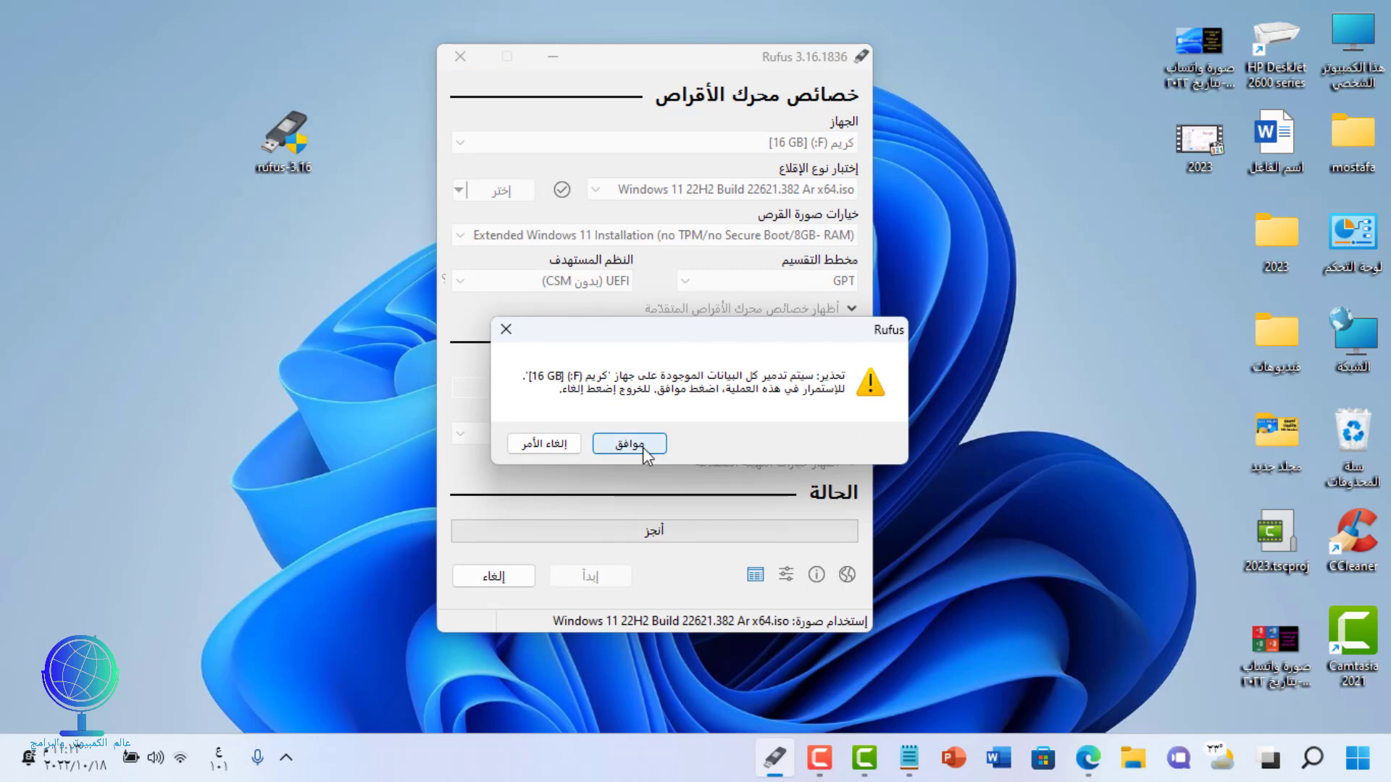
left_click(641, 445)
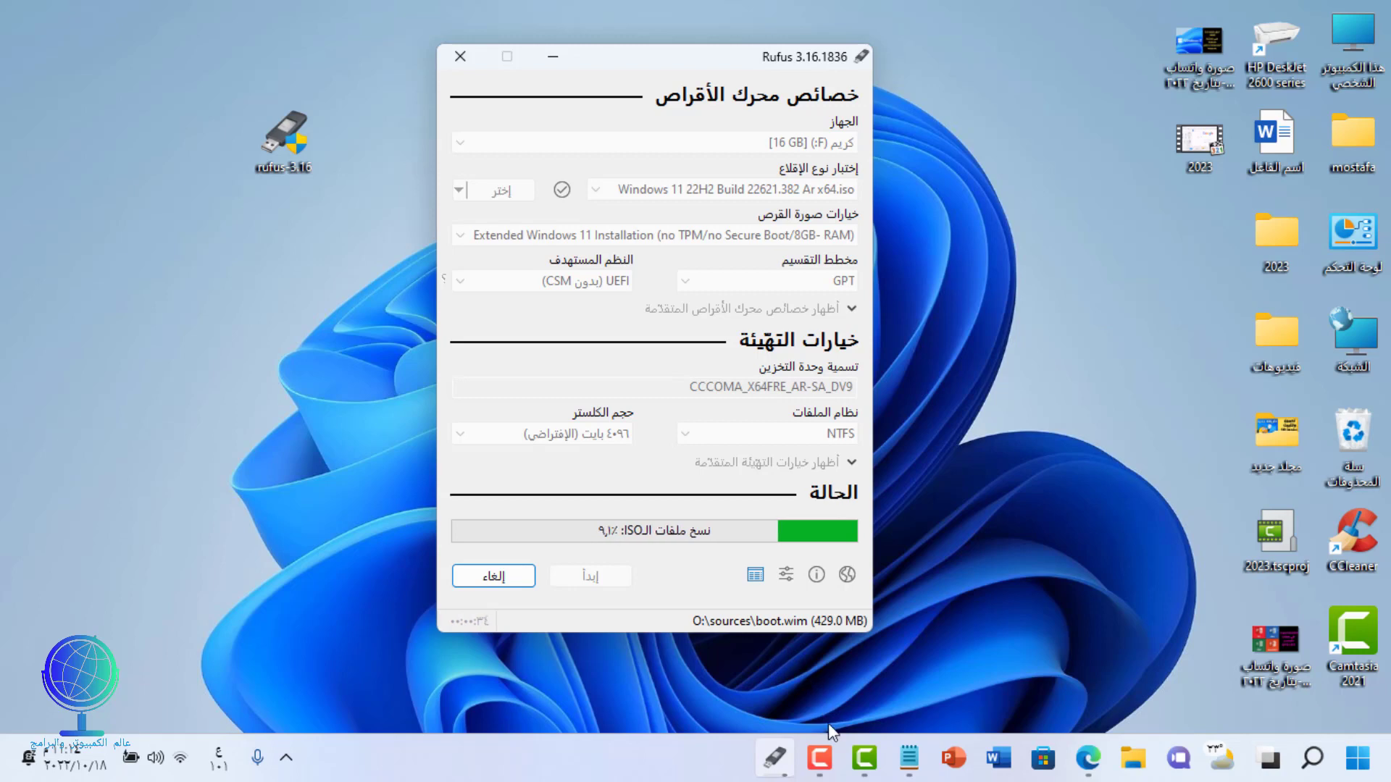
left_click(832, 765)
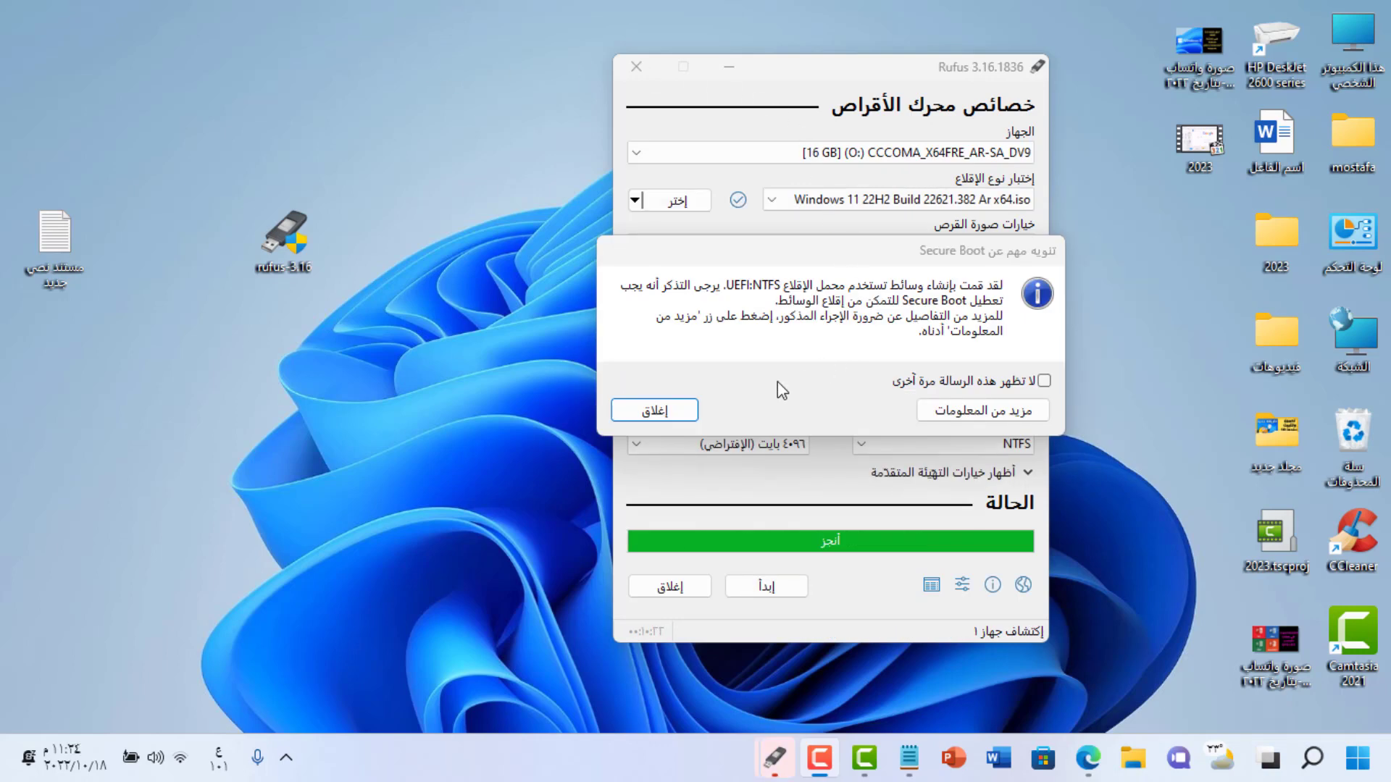
Dismiss the Secure Boot notice and close Rufus.
left_click(637, 410)
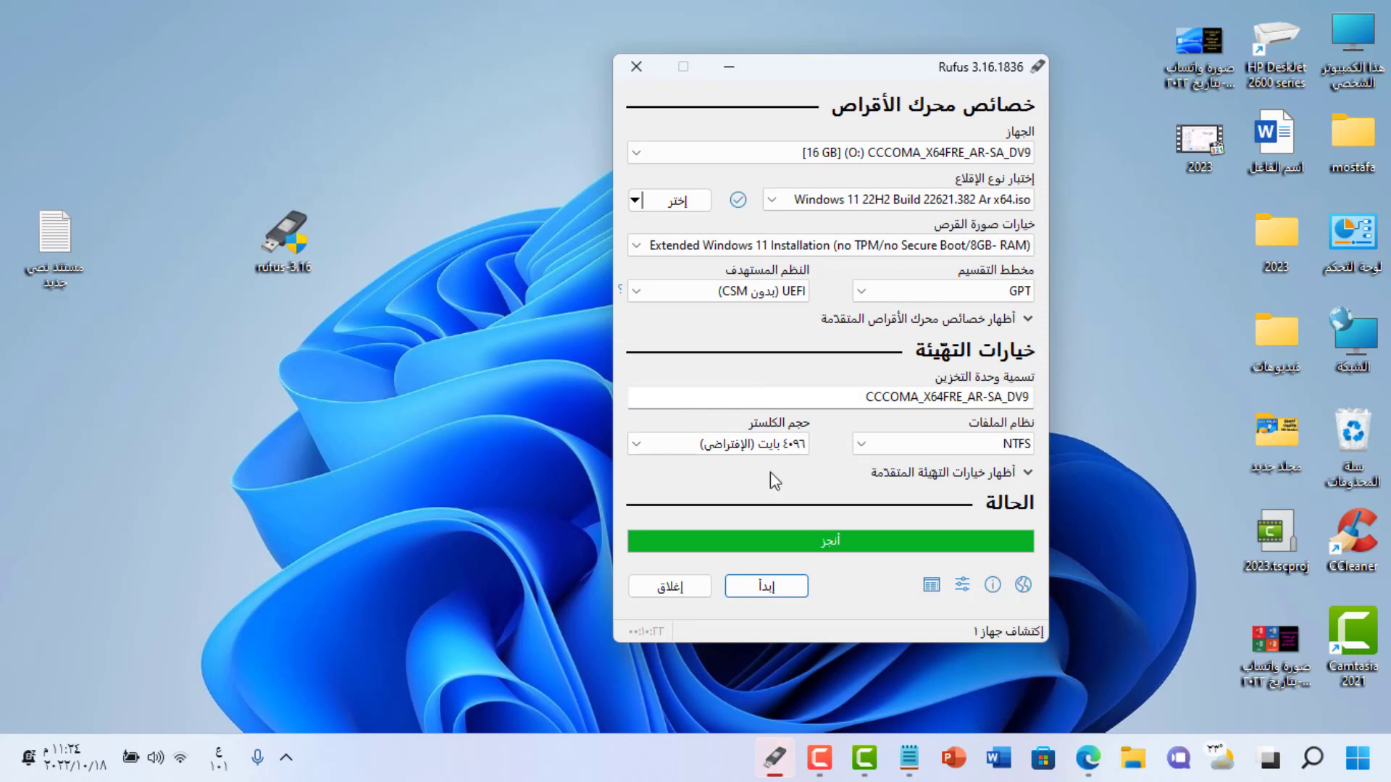
left_click(673, 587)
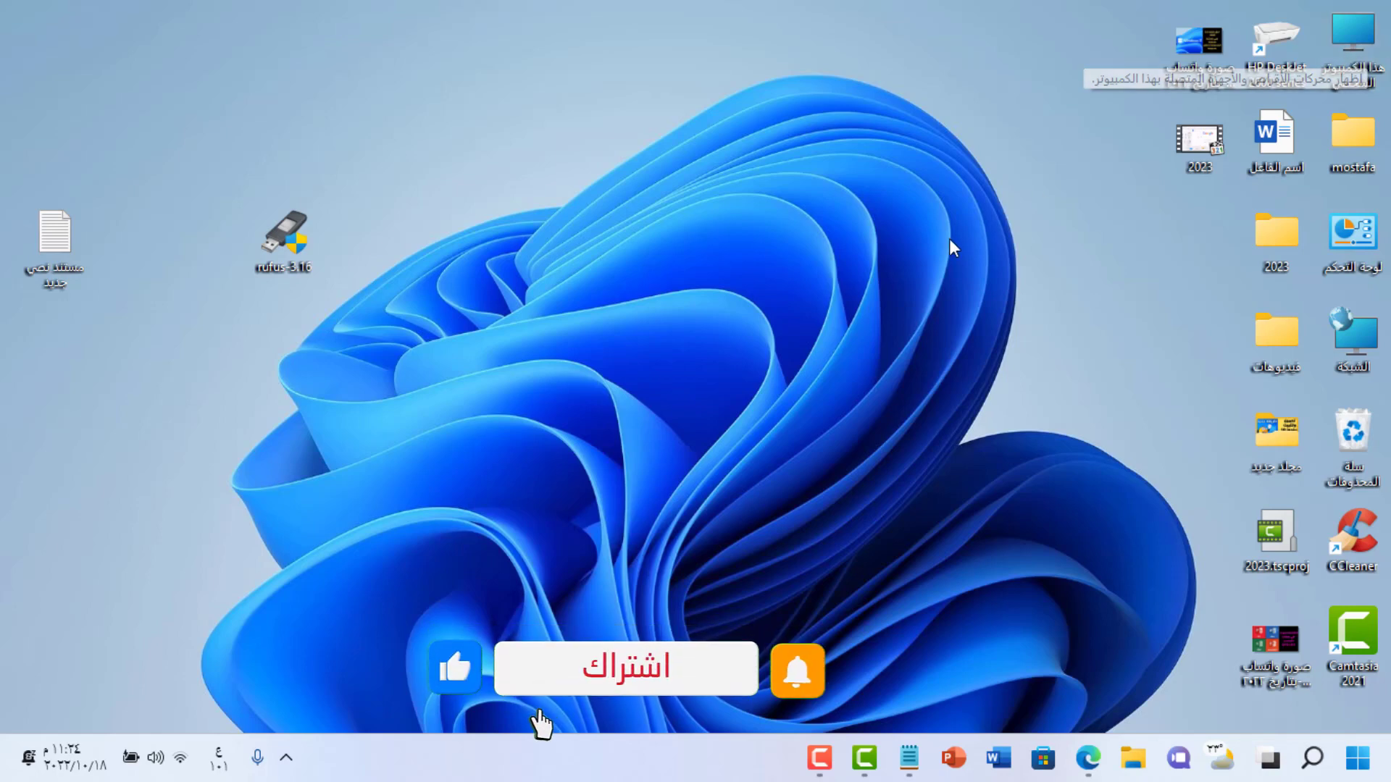
Check the contents of the CCCOMA_X64FRE_AR-SA_DV9 (O:) drive in File Explorer using large icons, and close the window.
key("super+e")
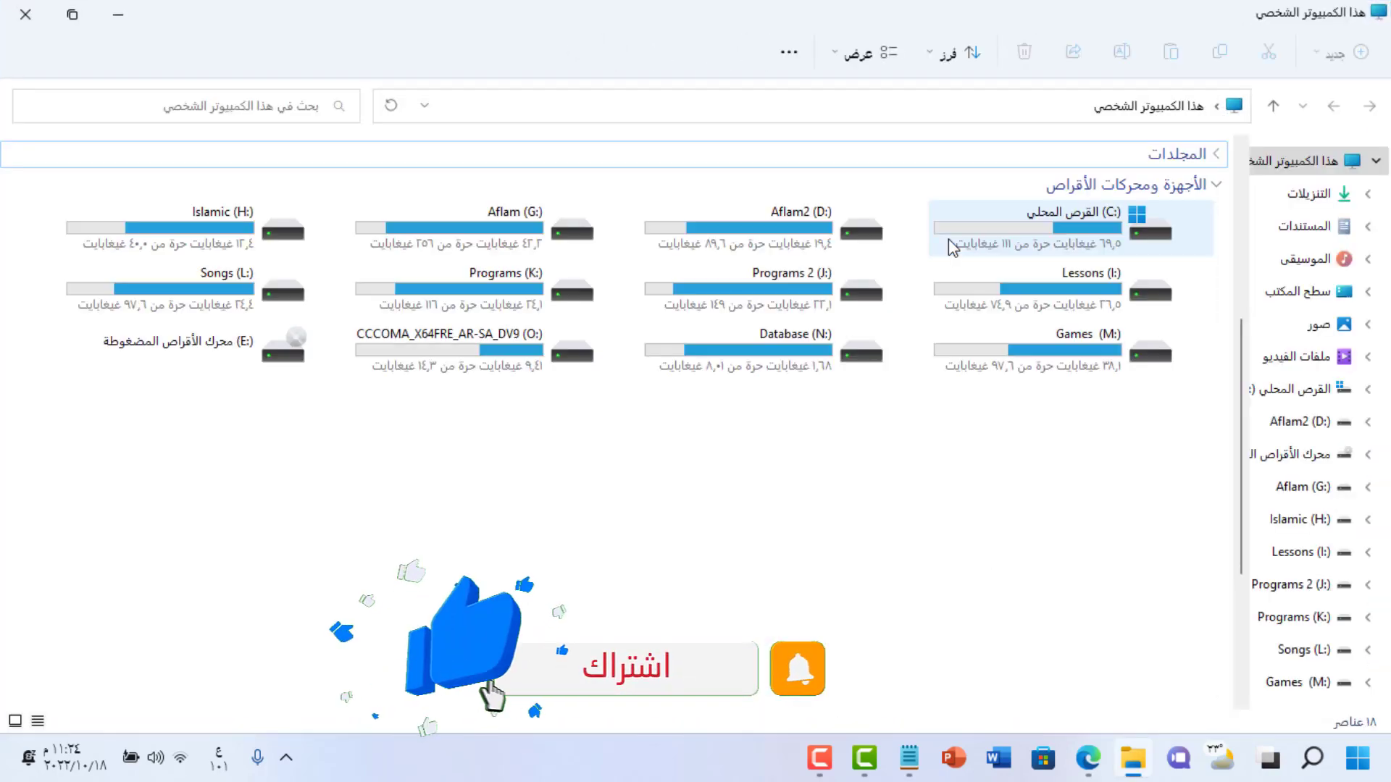
double_click(458, 343)
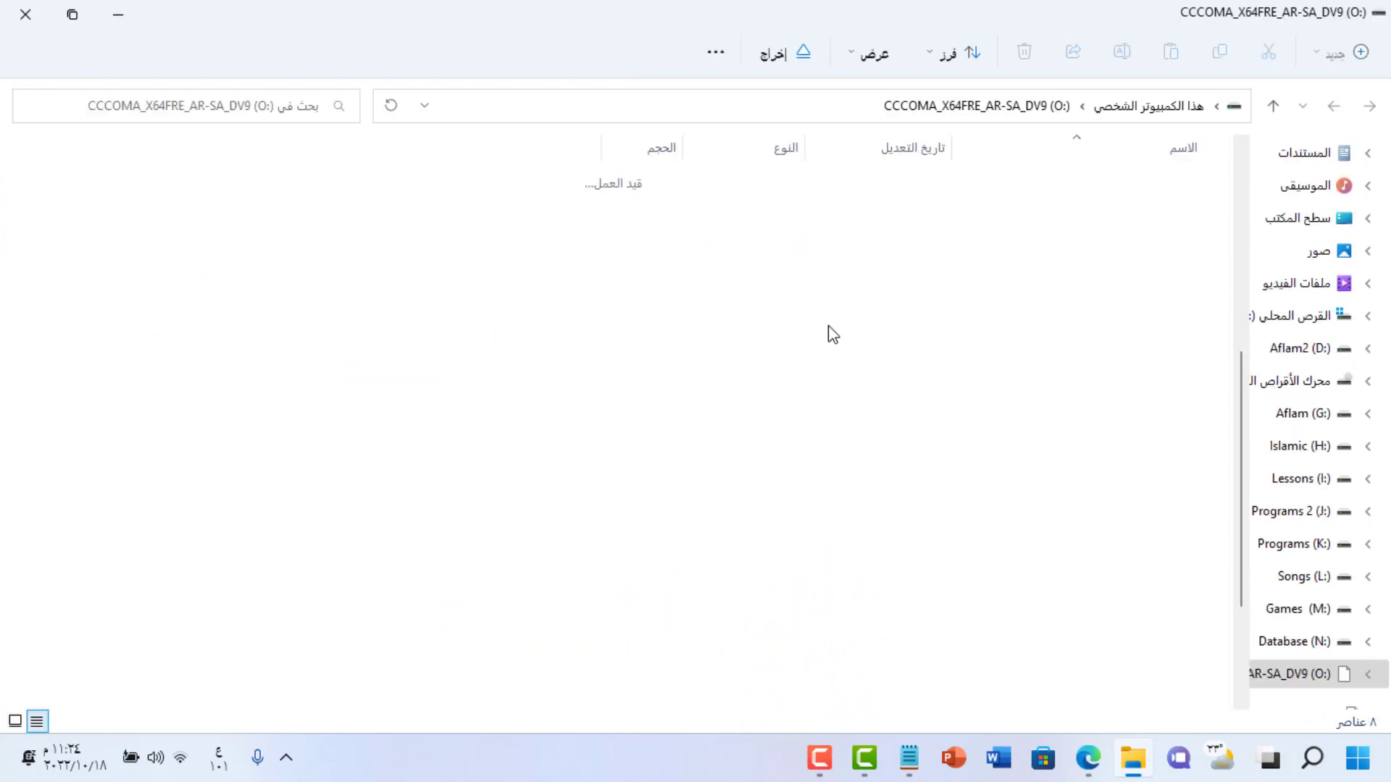
left_click(858, 58)
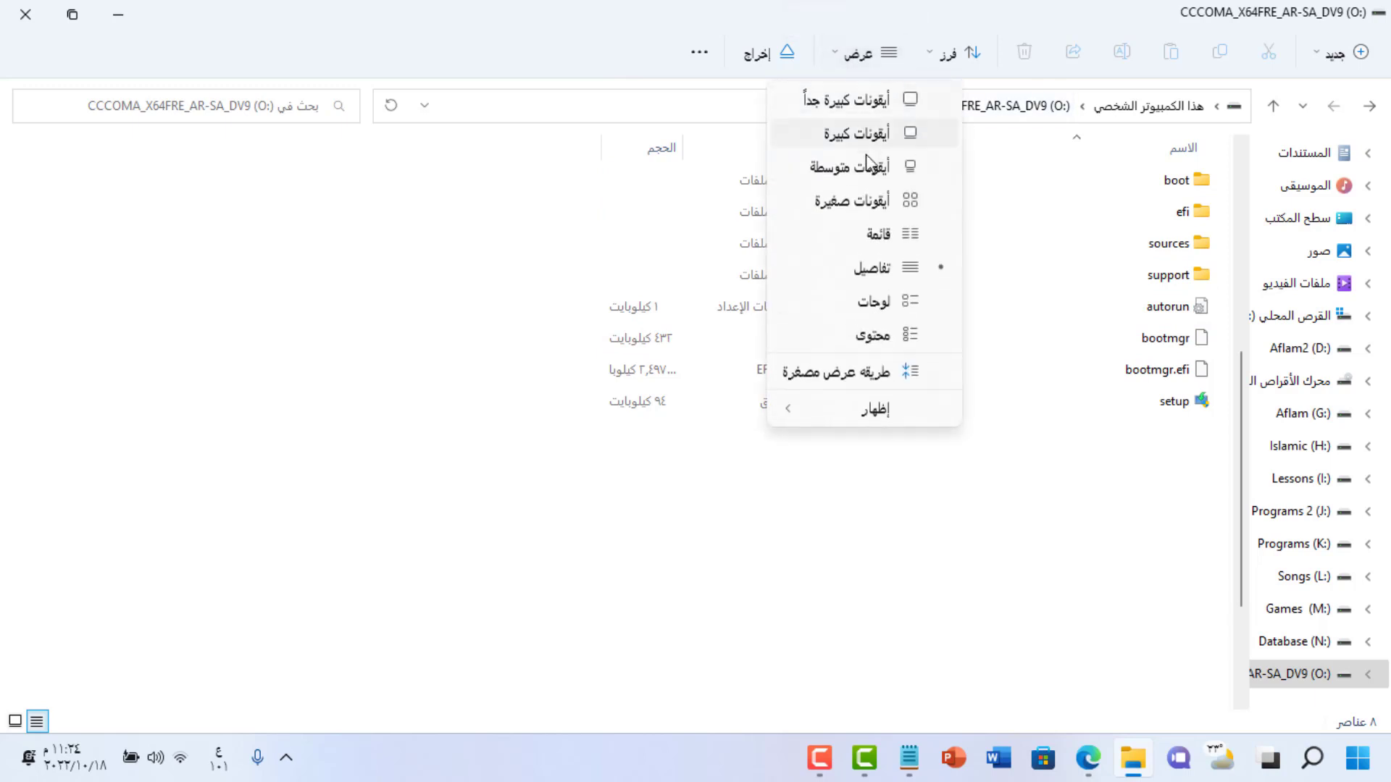
left_click(871, 174)
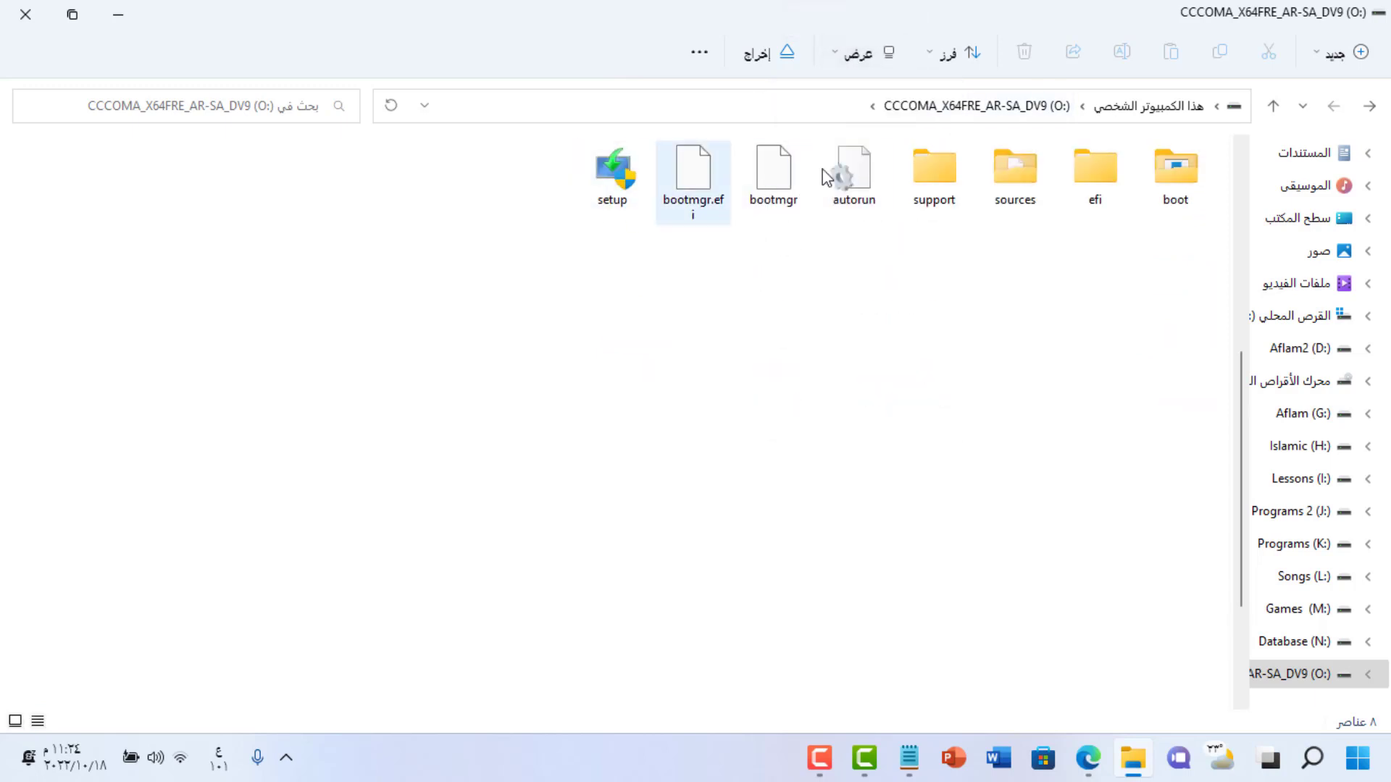
left_click(841, 55)
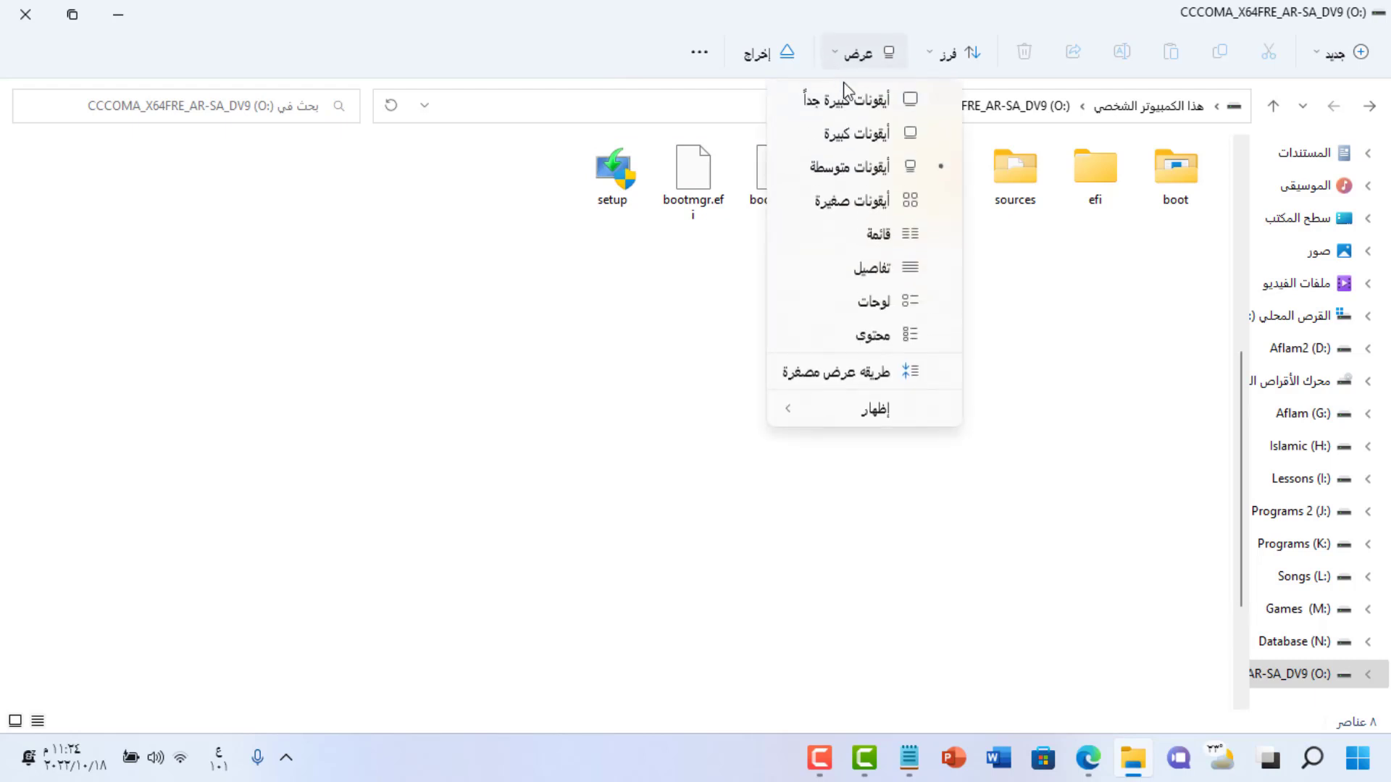
left_click(857, 134)
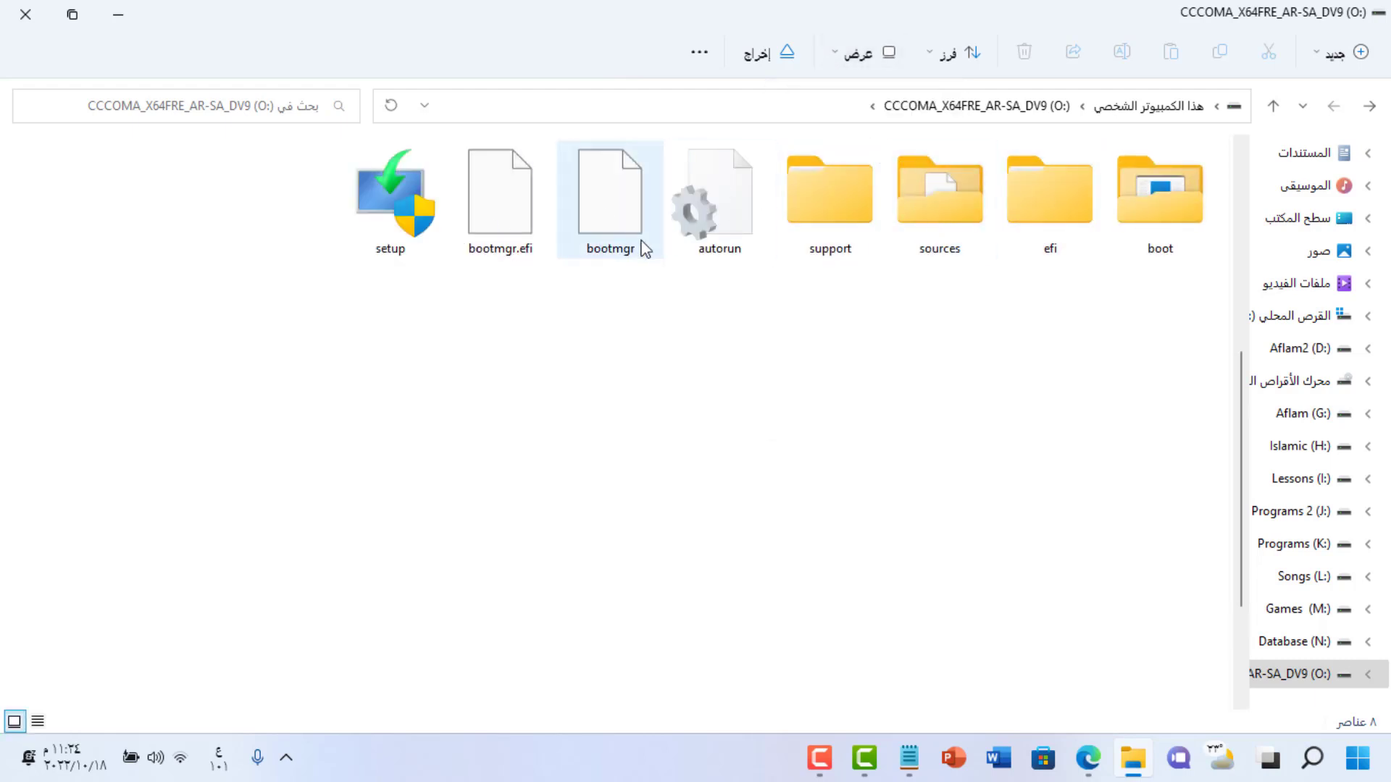
left_click(25, 15)
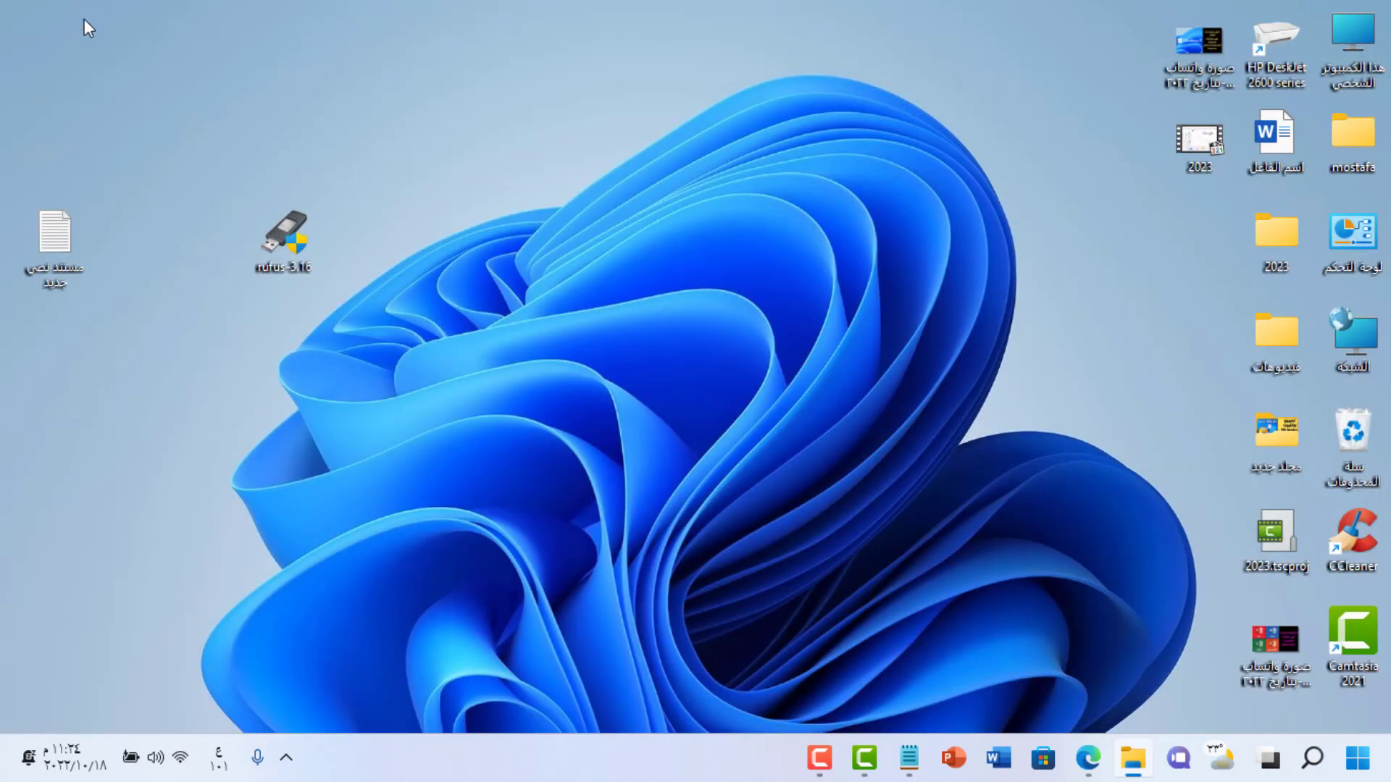
right_click(591, 263)
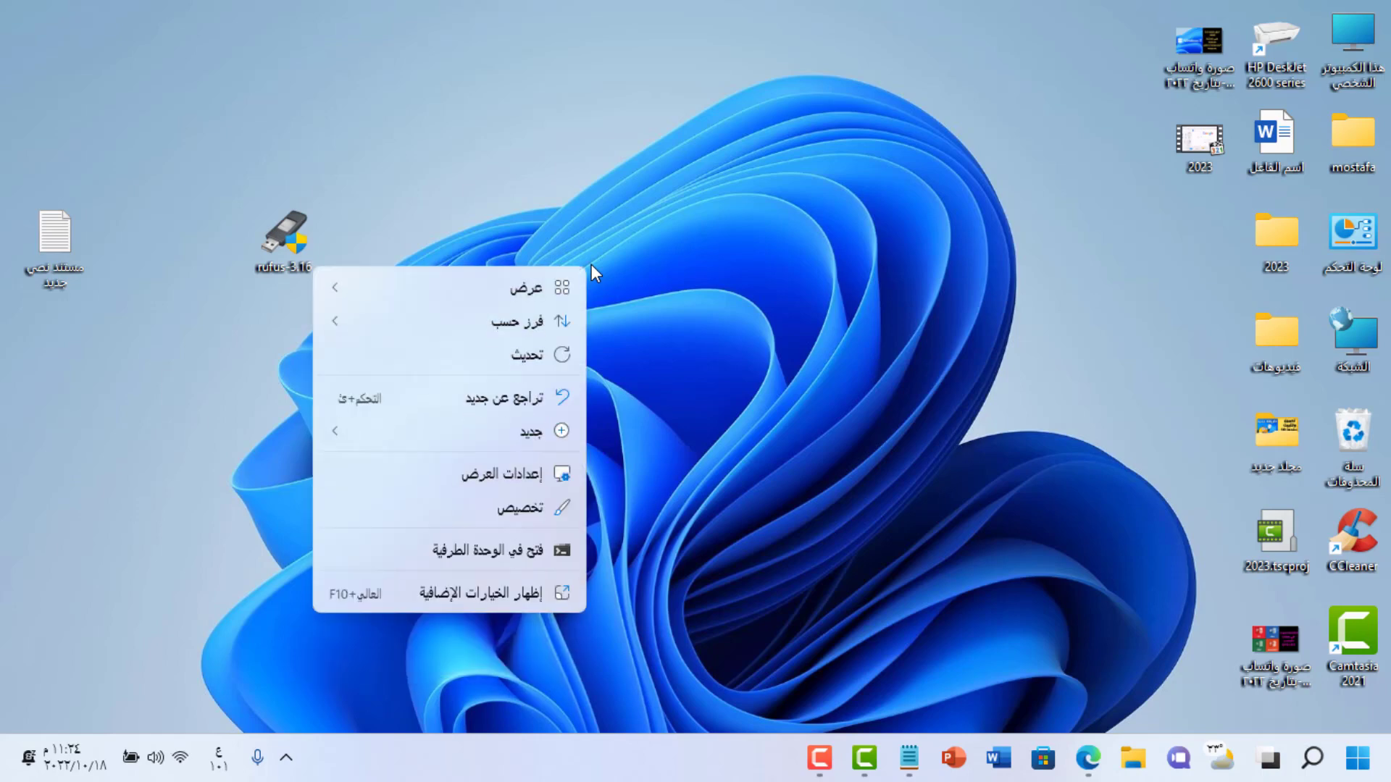
left_click(594, 234)
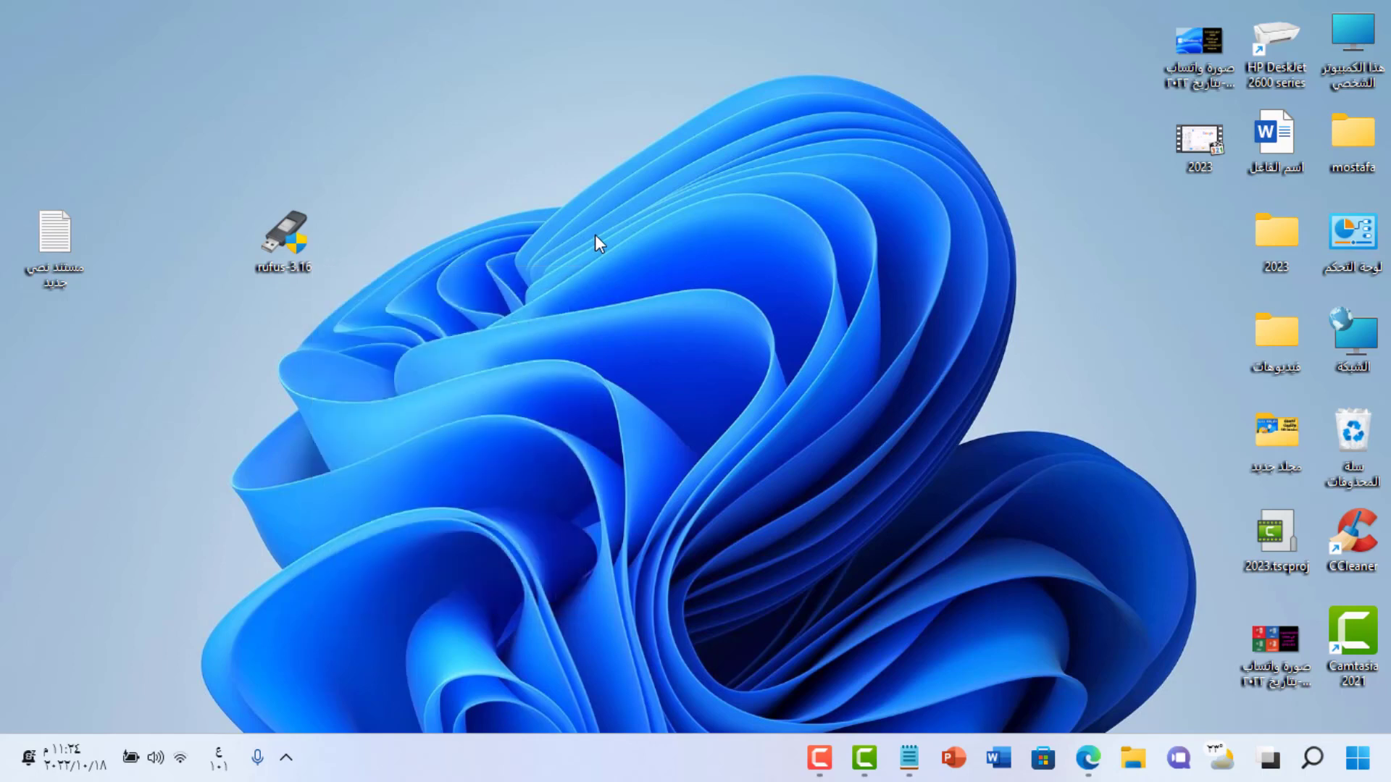